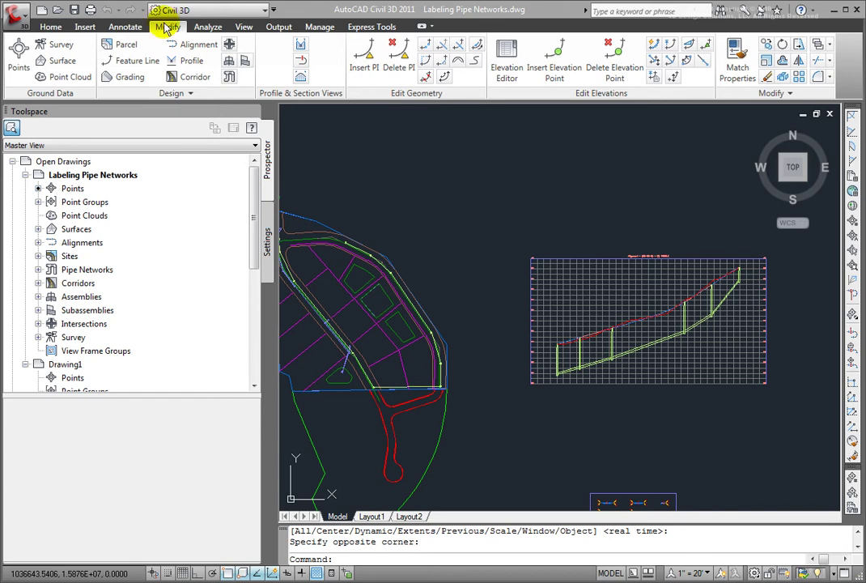
Open the Add Labels list from Pipe Network on the Modify tab
click(229, 77)
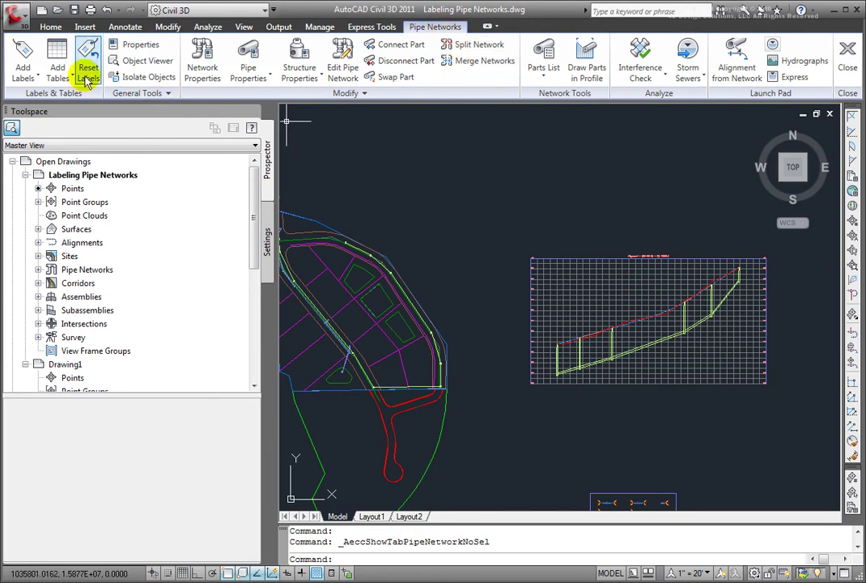
click(39, 78)
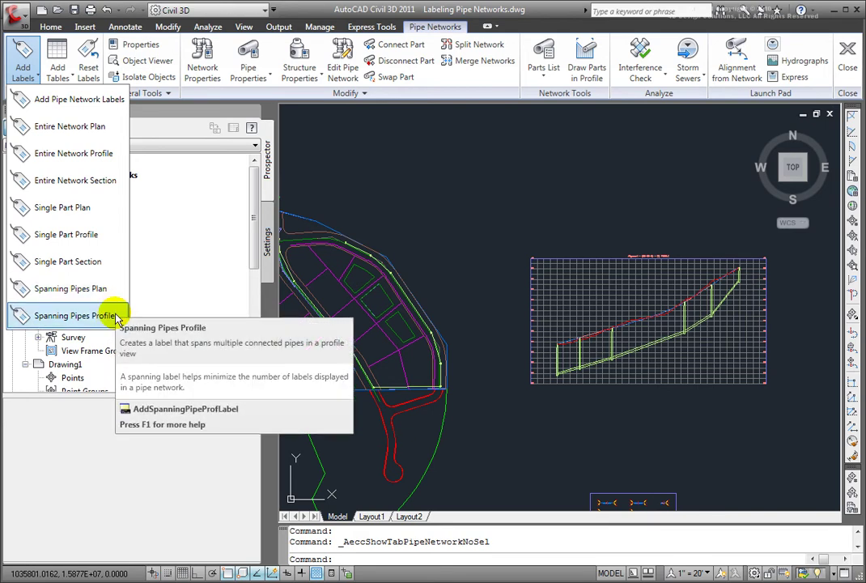
Choose Entire Network Plan, Length Description and Slope pipe style, Data with Connected Pipes (Sanitary) structure style
click(66, 100)
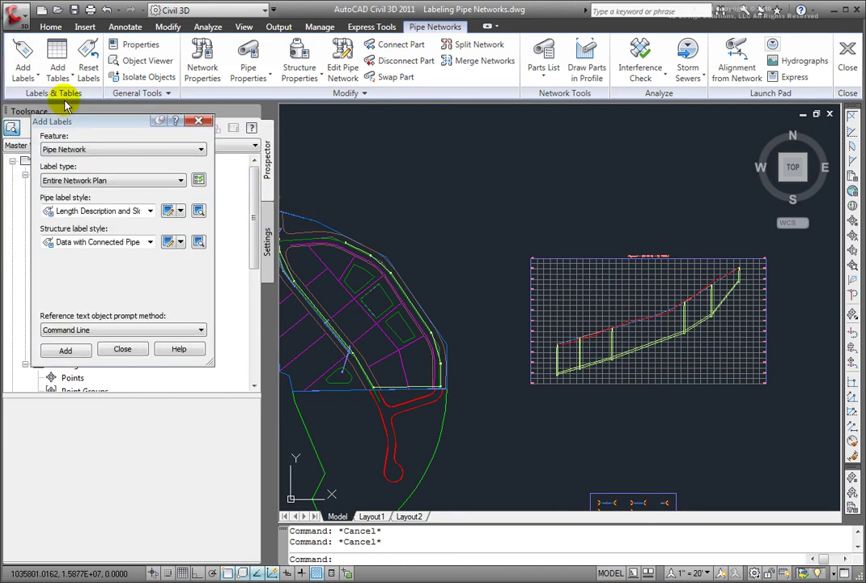
mouse_move(92, 128)
mouse_down()
mouse_move(369, 150)
mouse_move(365, 135)
mouse_move(370, 146)
mouse_up()
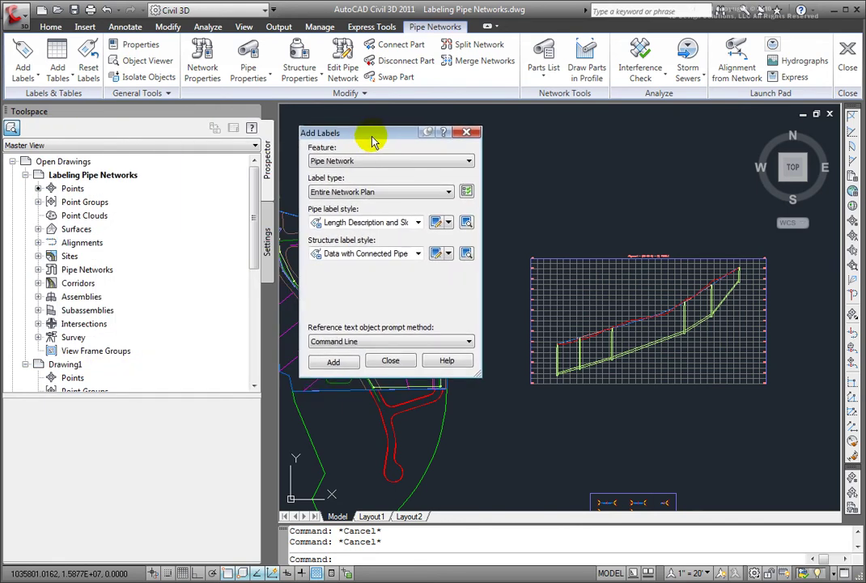
mouse_move(383, 137)
mouse_down()
mouse_move(379, 128)
mouse_move(170, 135)
mouse_move(134, 122)
mouse_up()
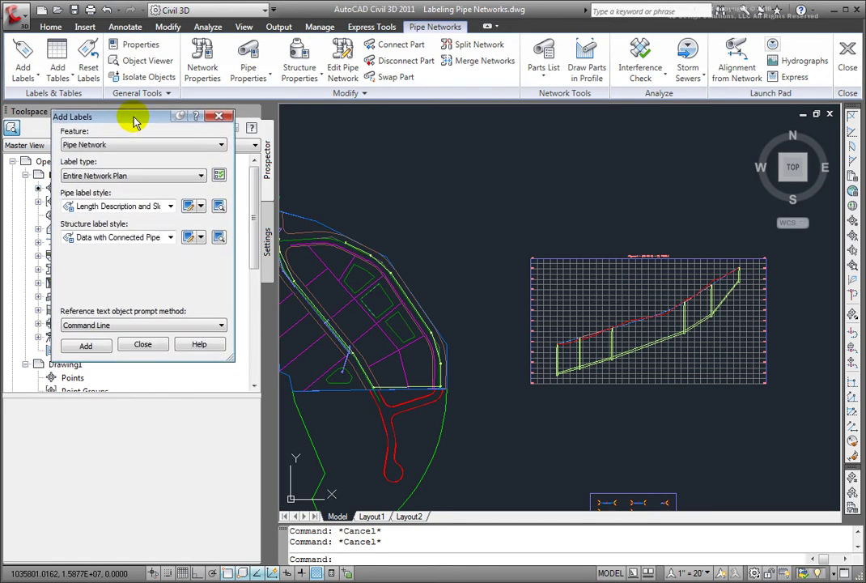
click(162, 180)
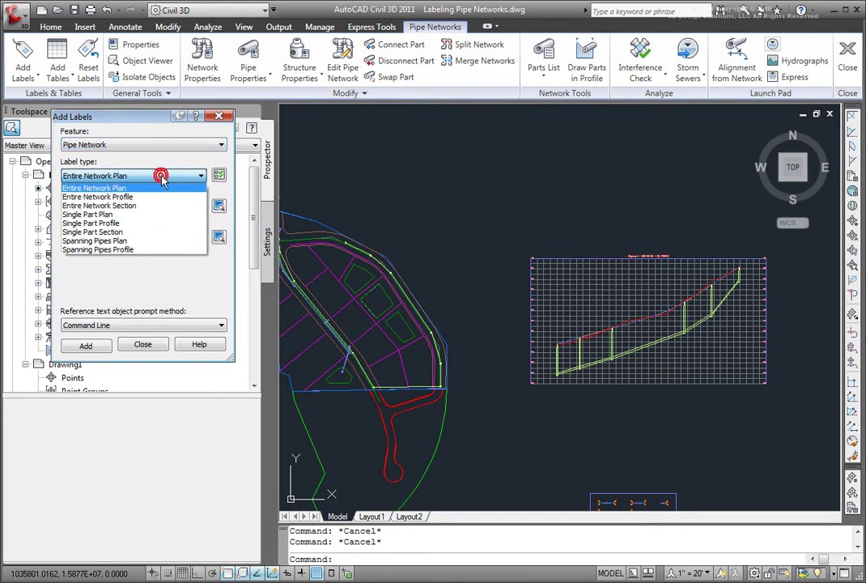
click(99, 188)
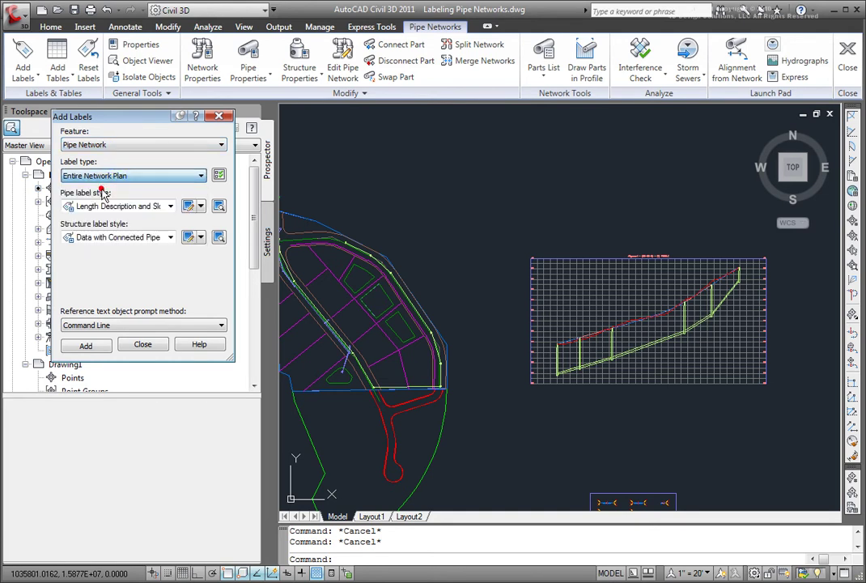
click(167, 206)
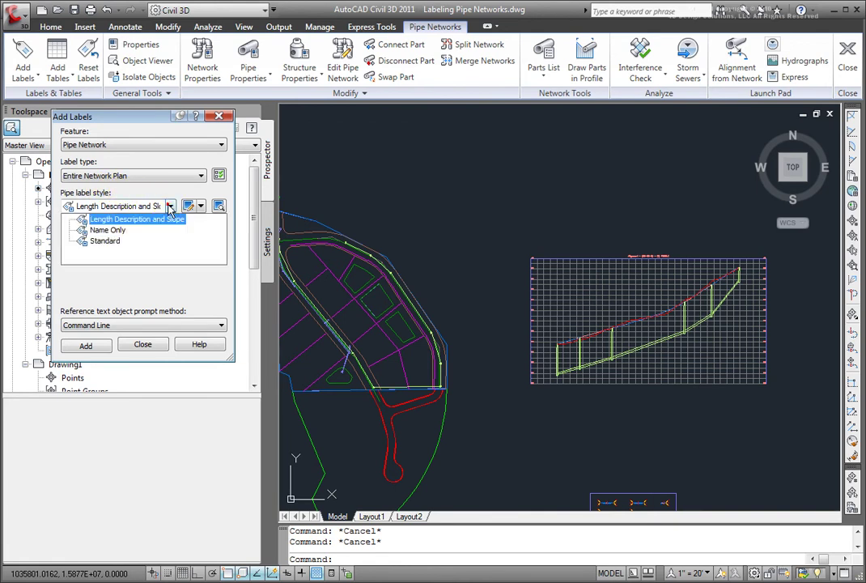
click(127, 220)
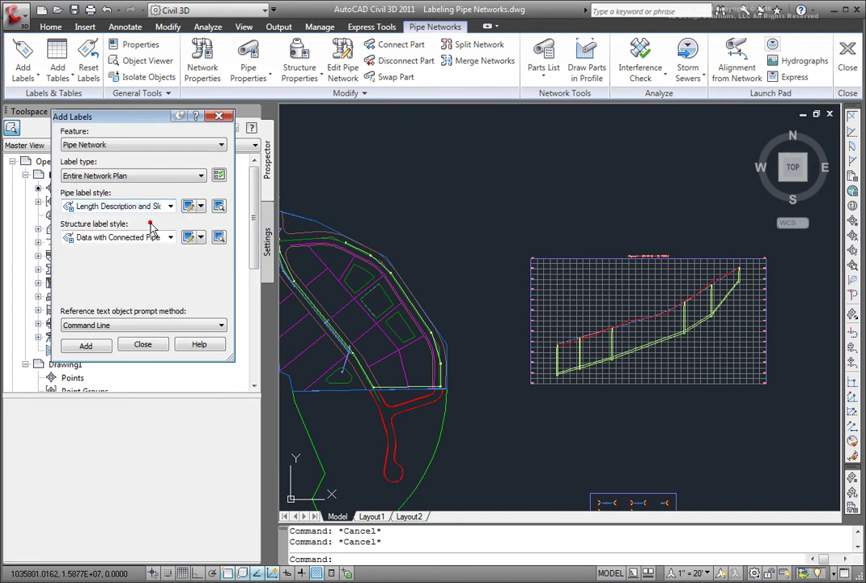
click(171, 238)
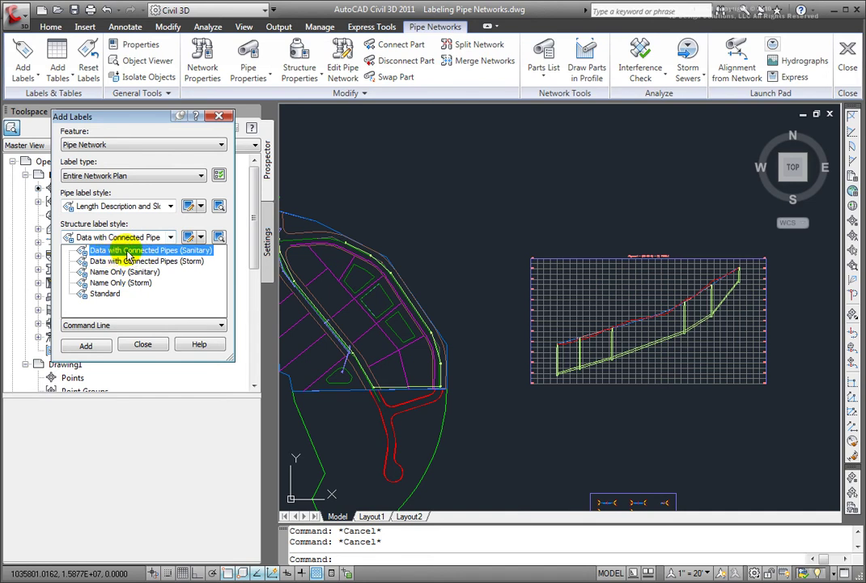
click(135, 256)
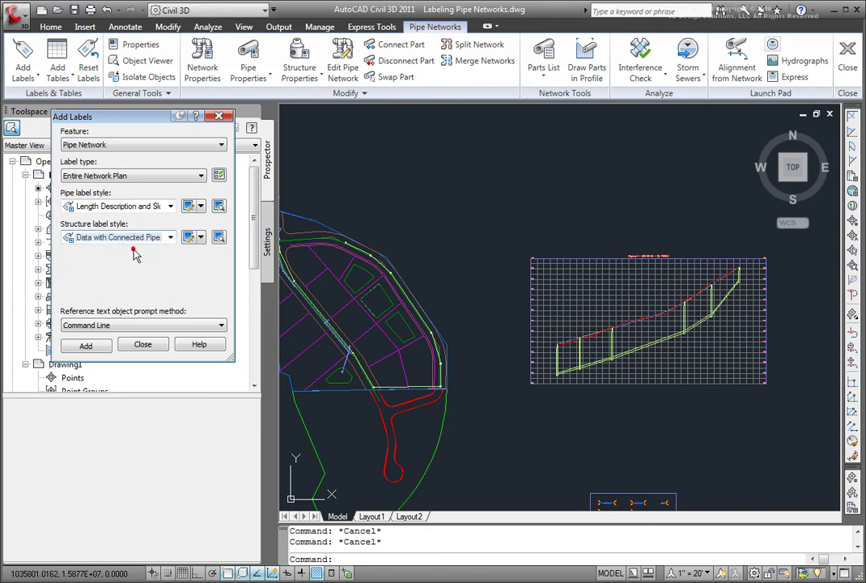
Add labels to the entire network by picking one pipe, then zoom to Structure (6)
click(86, 347)
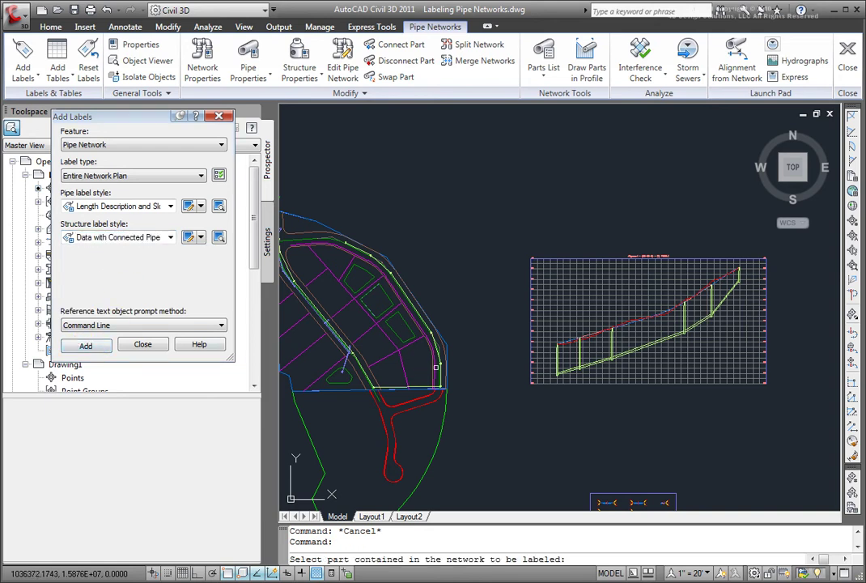
scroll(436, 366, up, 5)
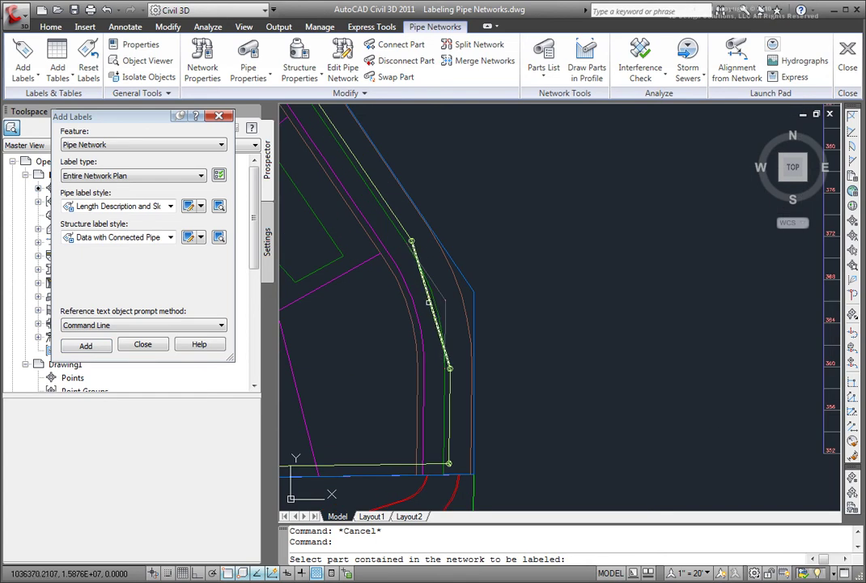
click(428, 303)
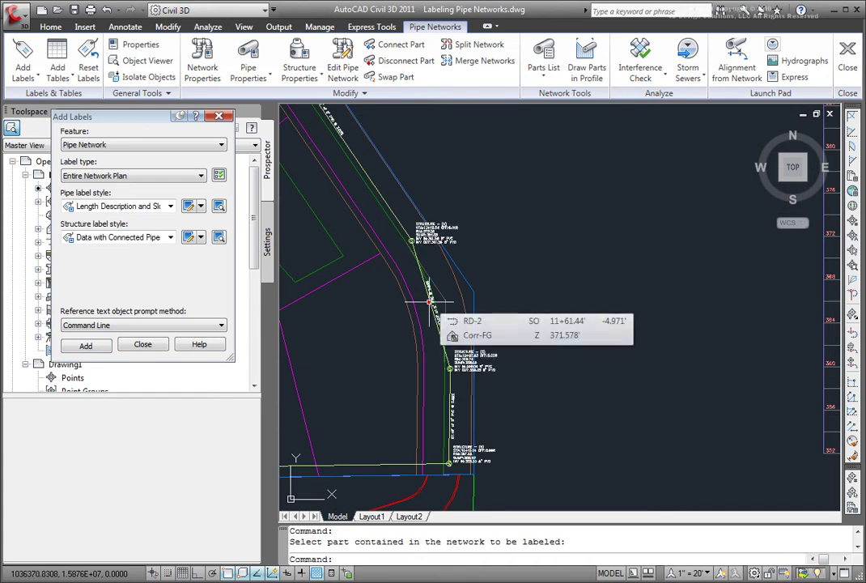
key(Escape)
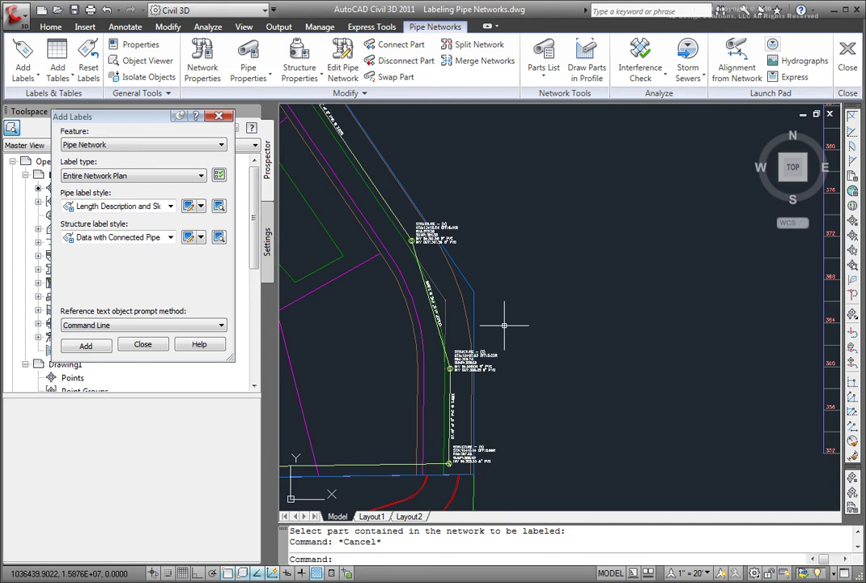
scroll(476, 468, up, 7)
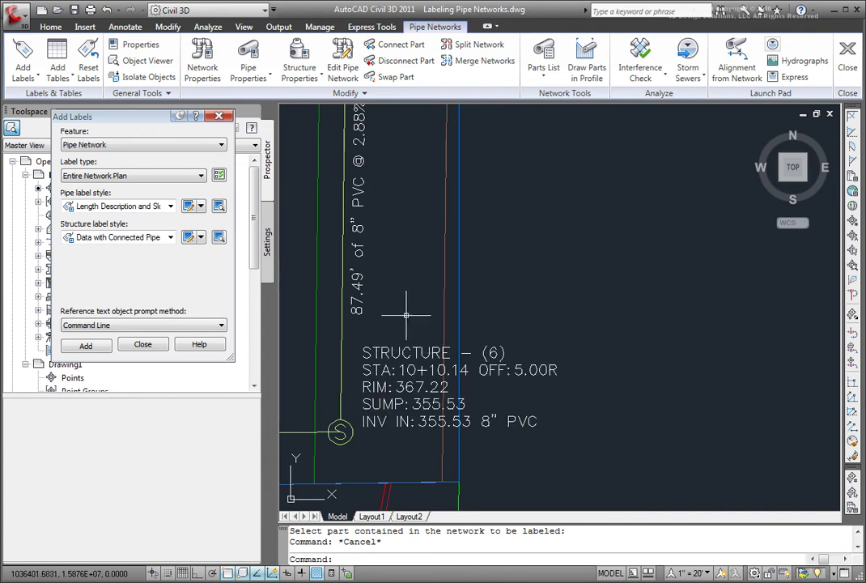
Drag the Structure (6) label off the pipe onto a leader
click(397, 349)
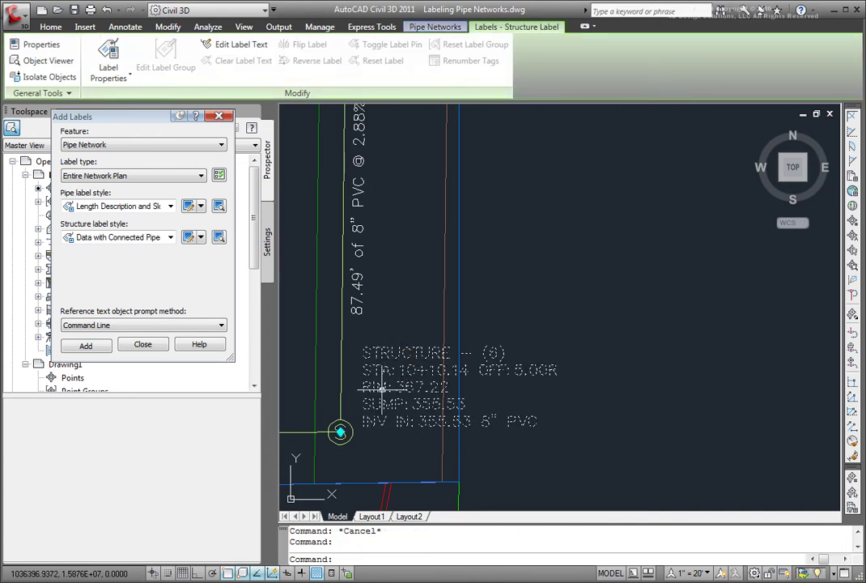
click(340, 433)
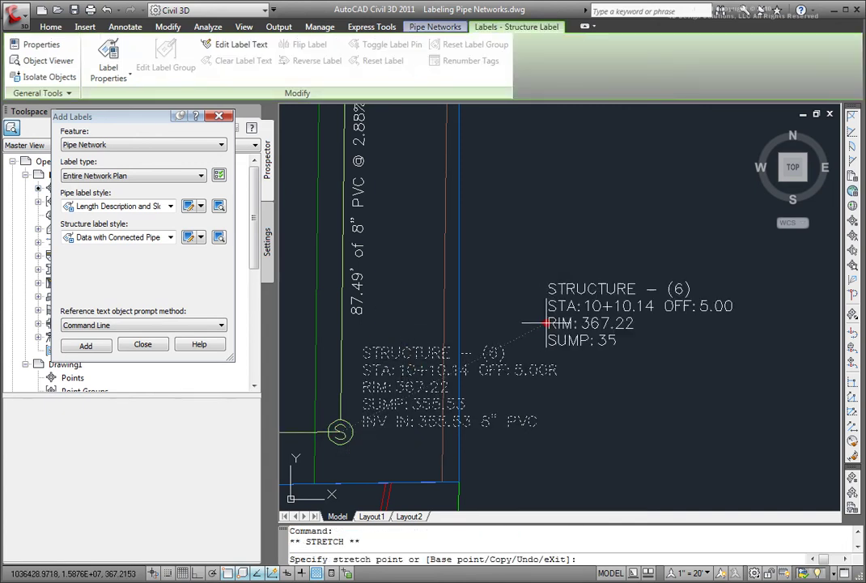
key(Escape)
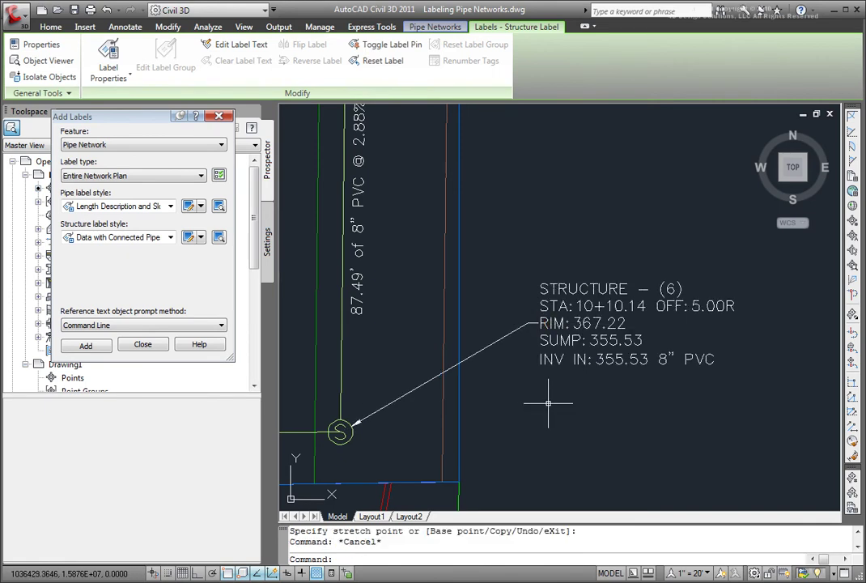
Move the 87.49' pipe label to the right onto a leader
middle_drag(445, 284, 439, 352)
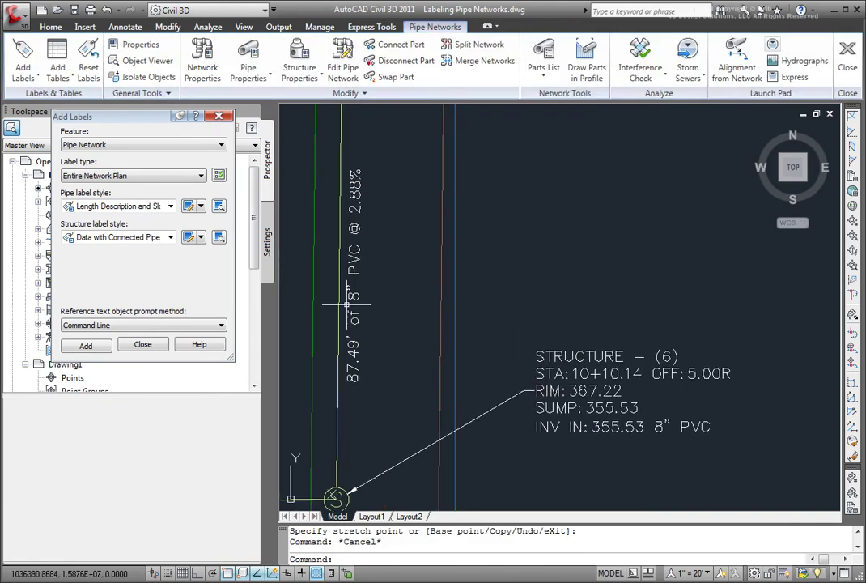
click(344, 287)
click(340, 276)
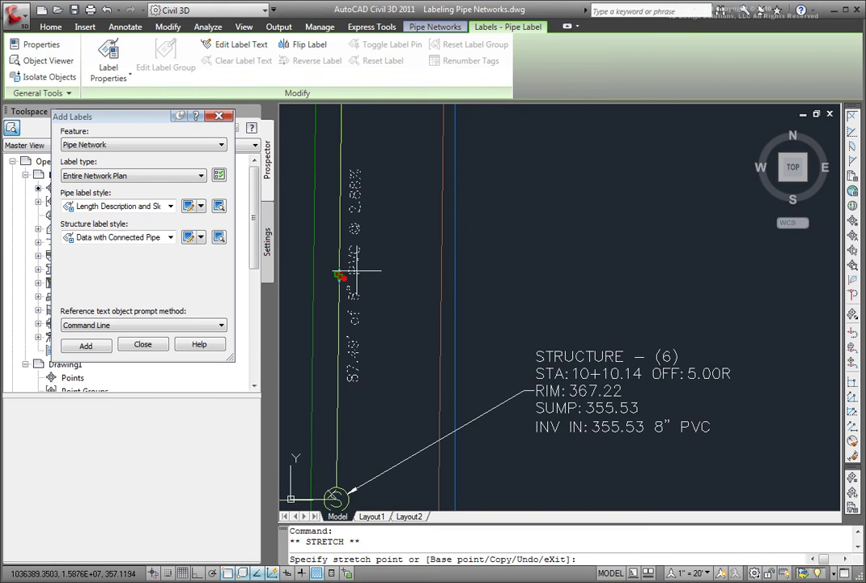
click(536, 243)
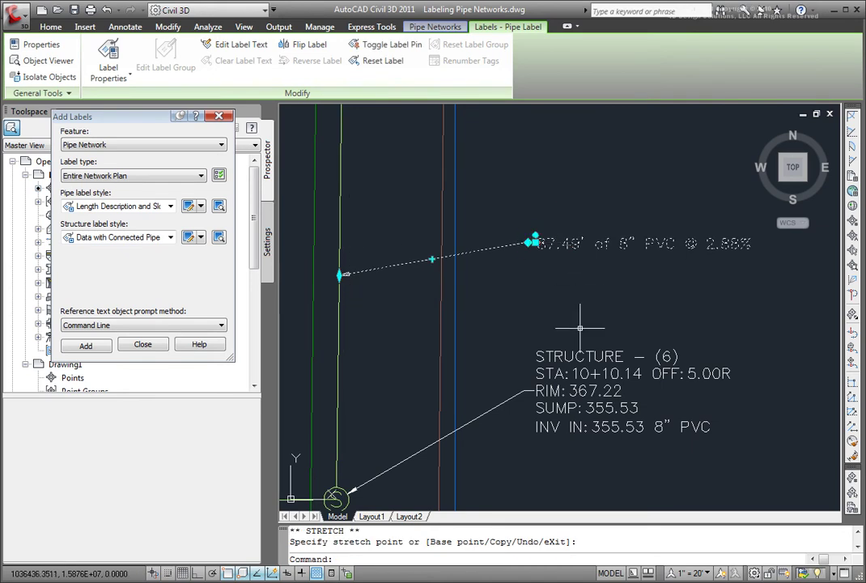
key(Escape)
Drag the Structure (5) label clear of the pipe onto a leader
scroll(588, 340, down, 3)
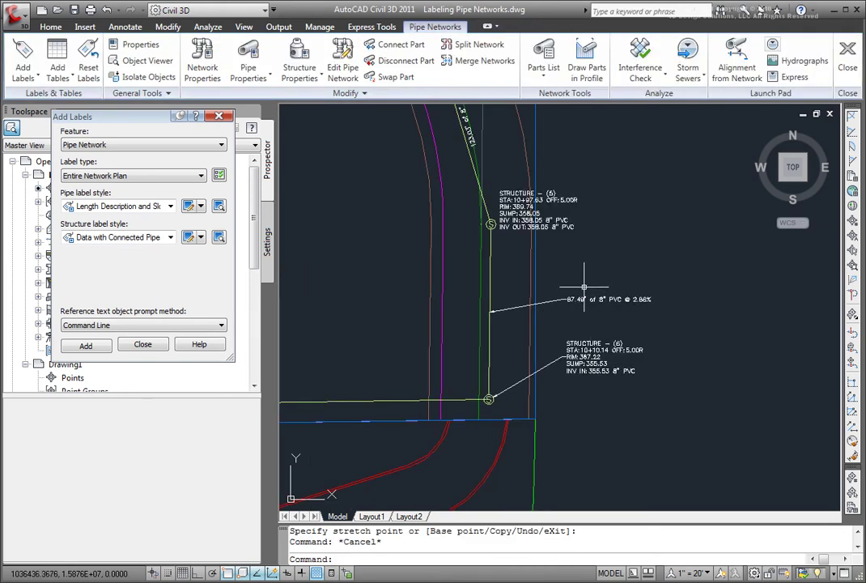
scroll(514, 196, up, 4)
middle_drag(503, 185, 554, 354)
click(559, 373)
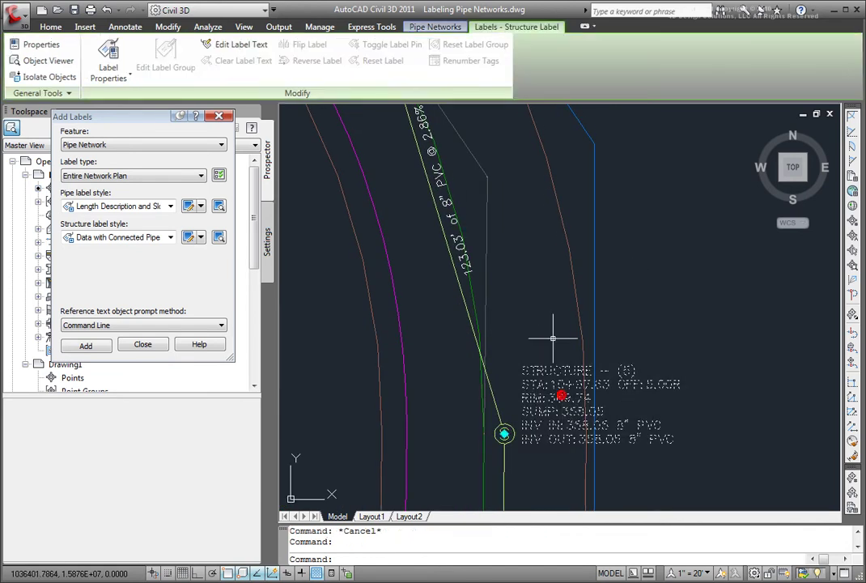
click(524, 411)
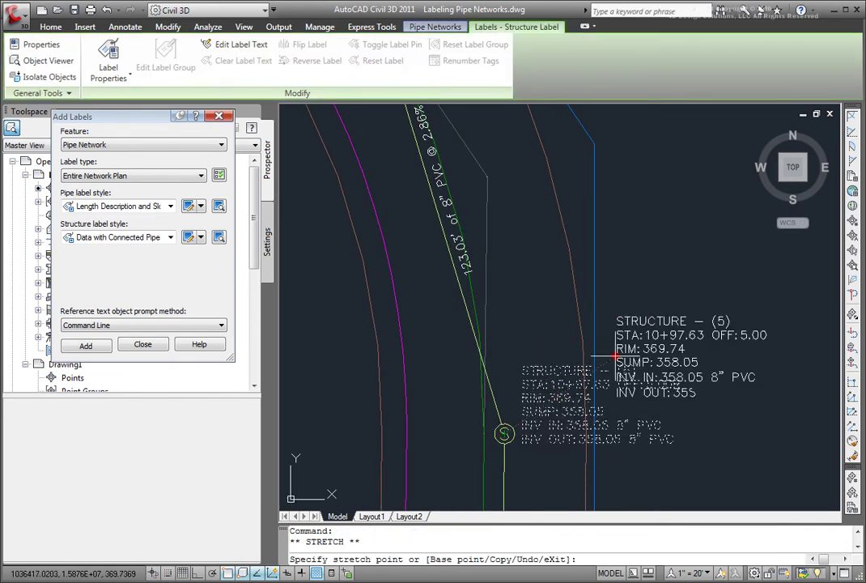
key(Escape)
key(Escape)
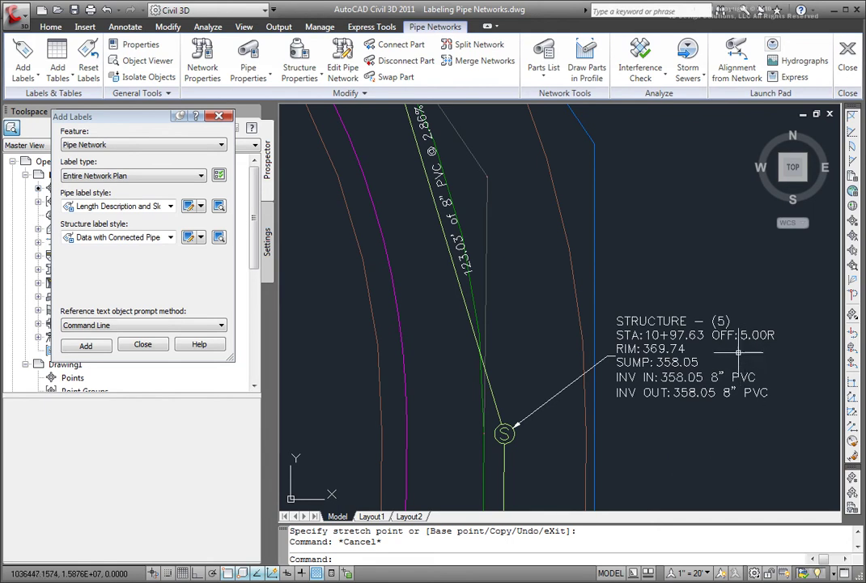
Edit the current Data with Connected Pipes (Sanitary) style of the Structure (5) label
click(685, 362)
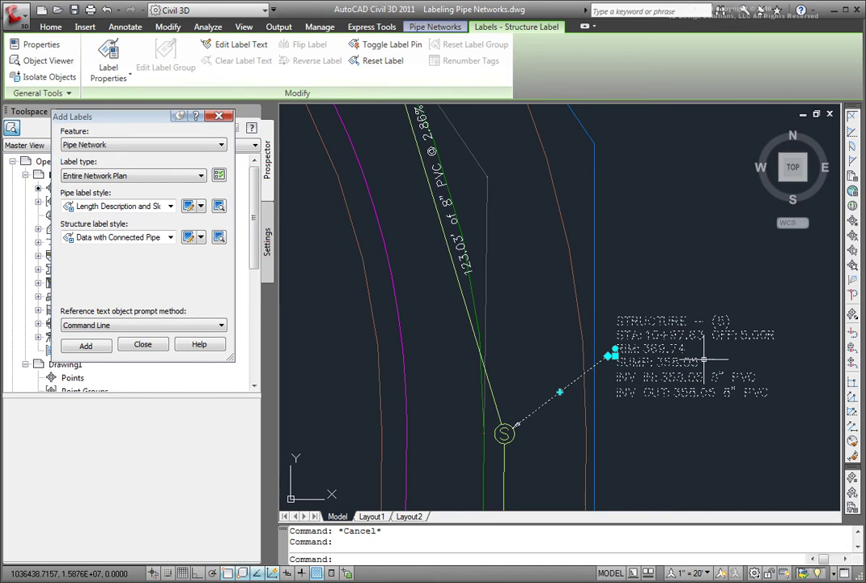
click(131, 76)
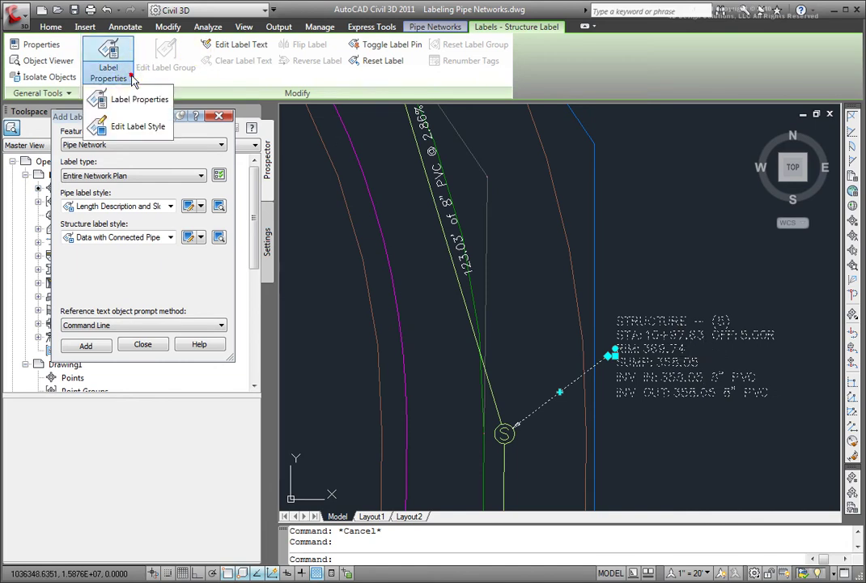
click(129, 129)
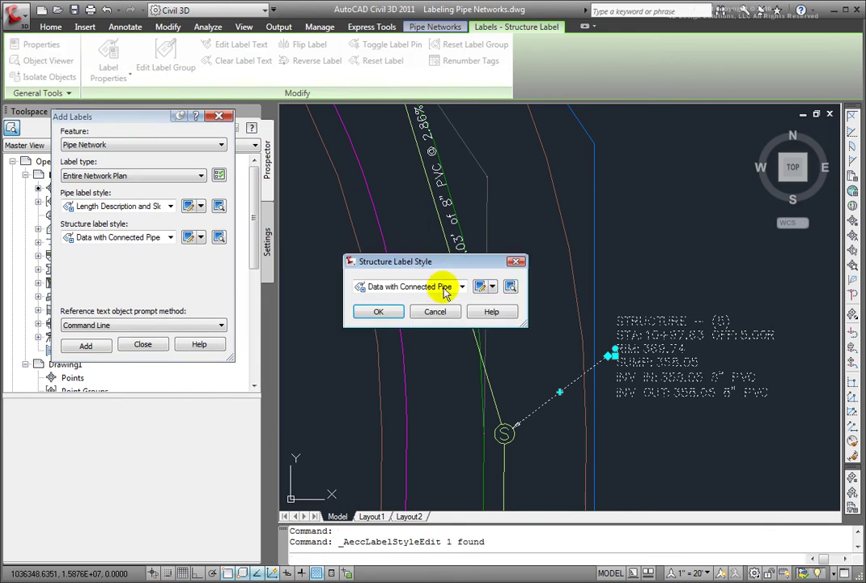
click(492, 287)
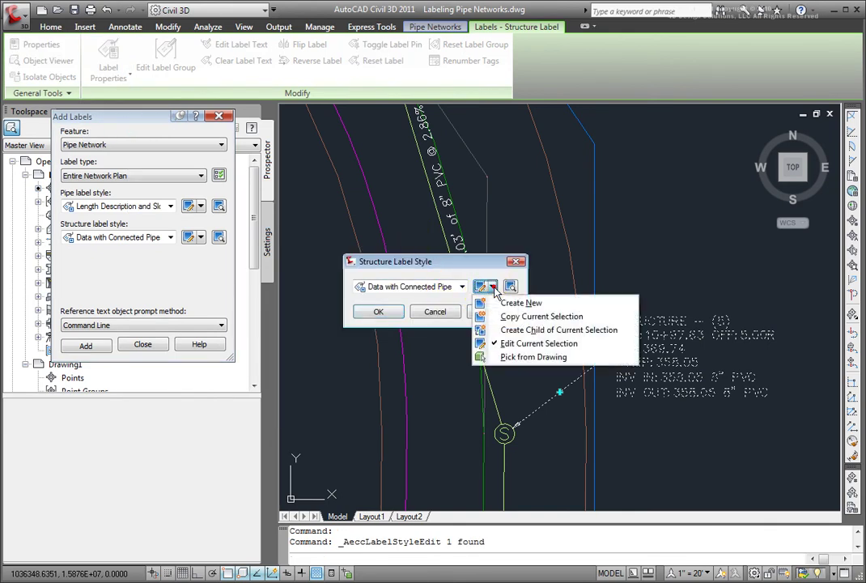
click(508, 342)
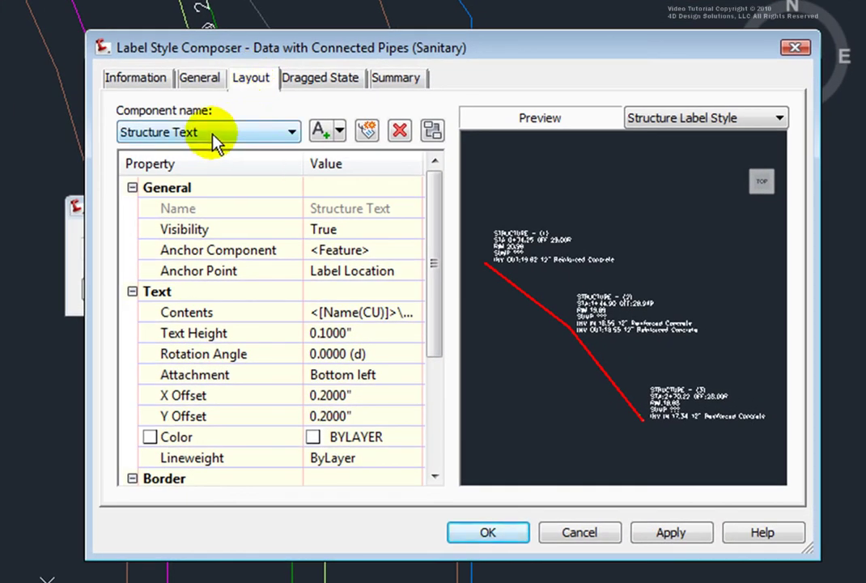
Delete the SUMP elevation line from the Structure Text contents and confirm
click(215, 136)
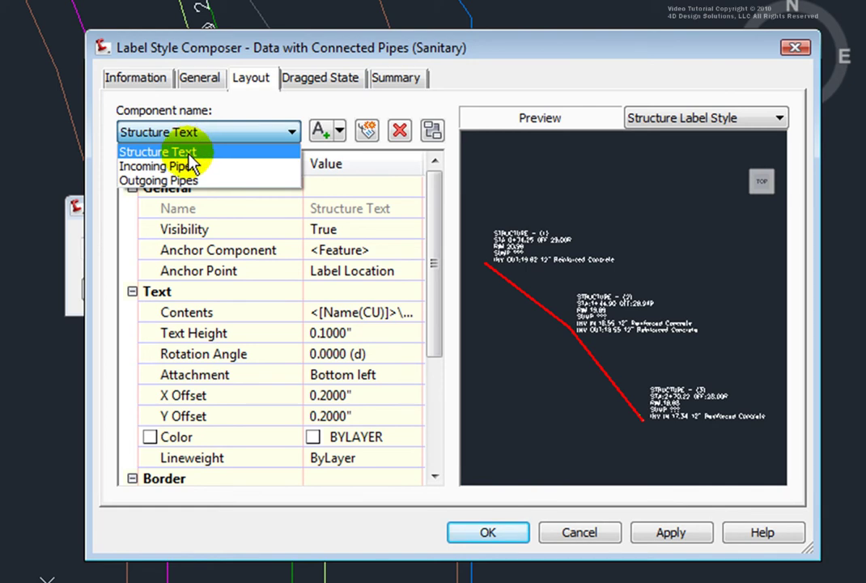
click(189, 153)
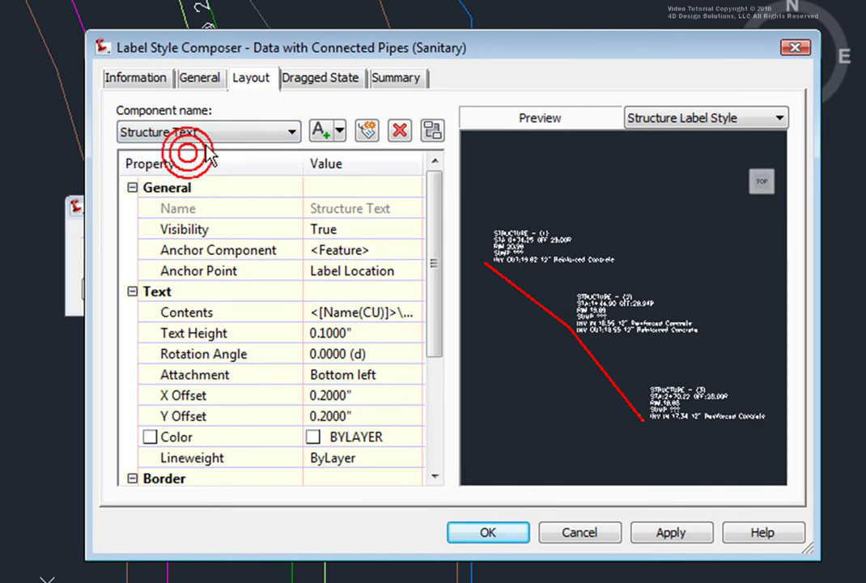
click(379, 316)
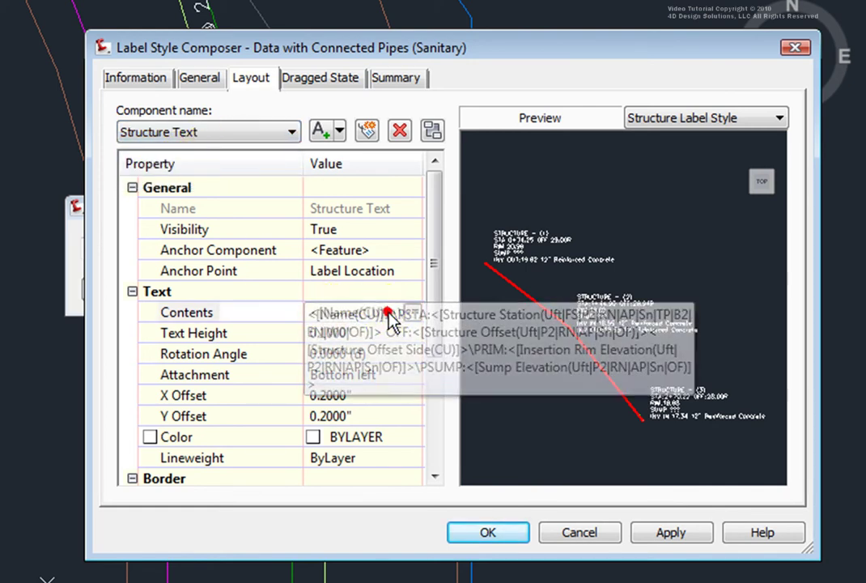
click(412, 313)
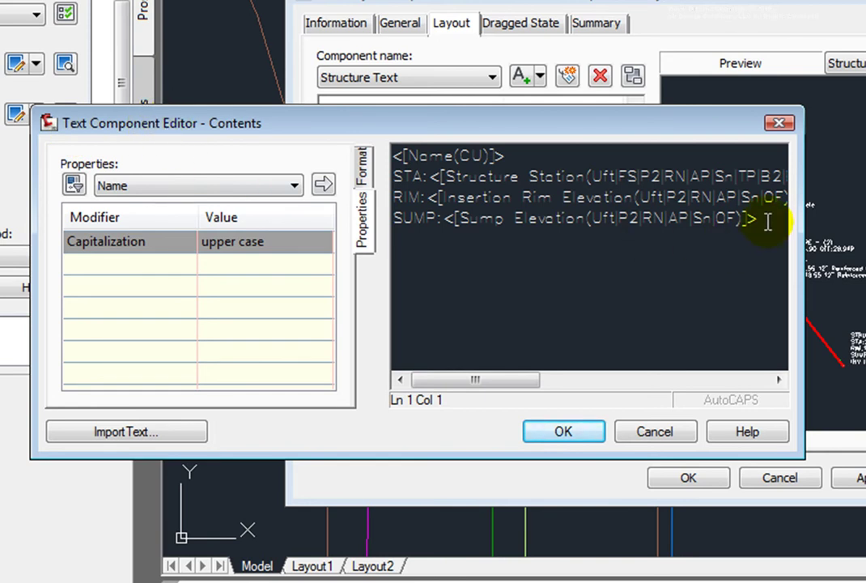
double_click(657, 218)
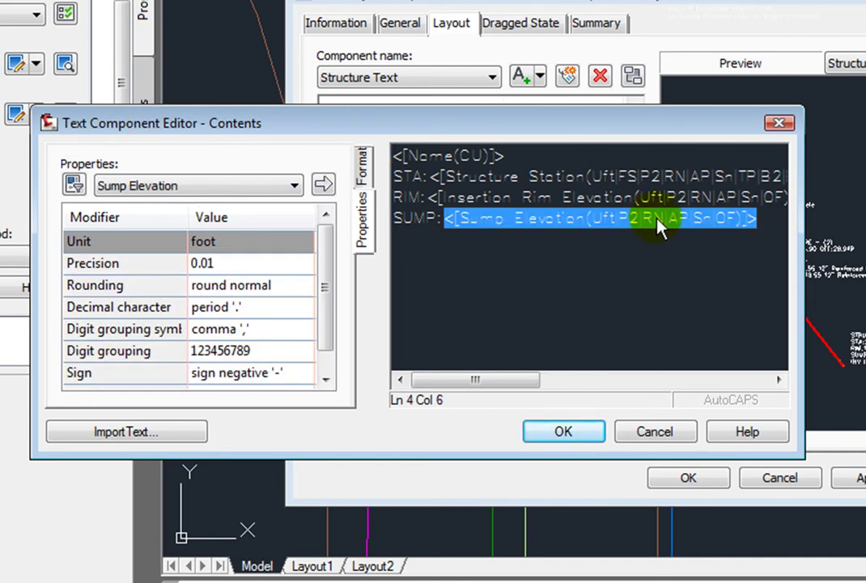
key(Delete)
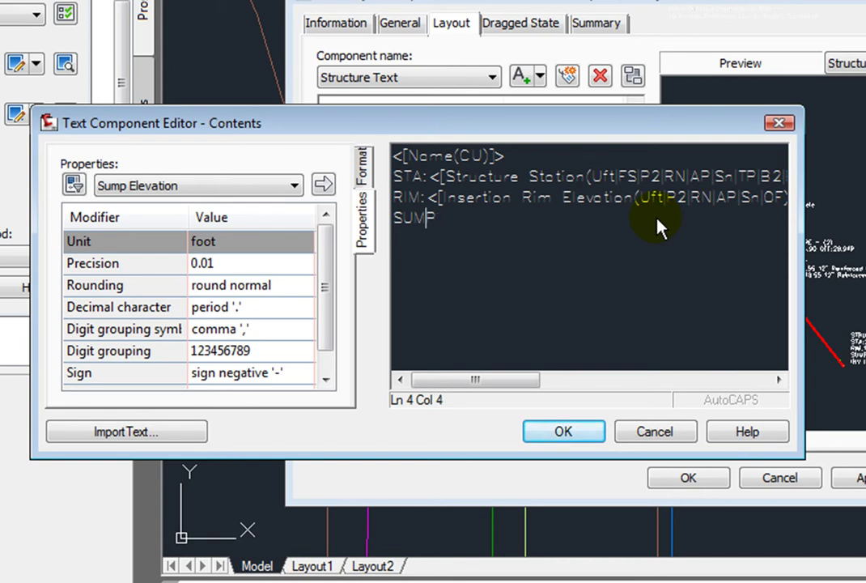
key(BackSpace)
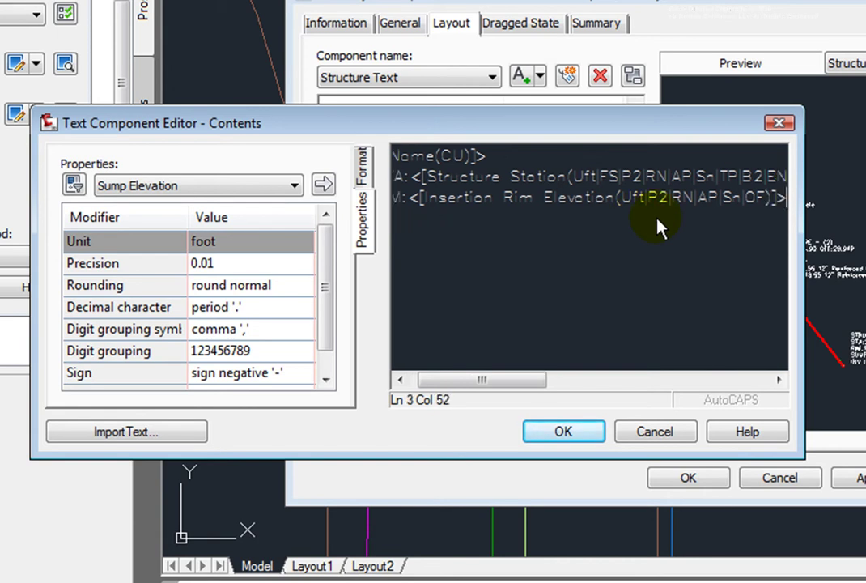
click(566, 433)
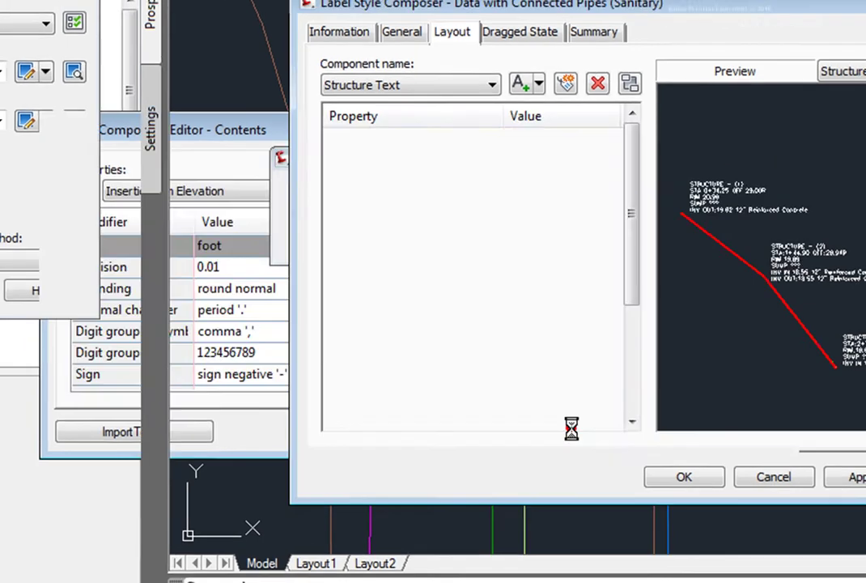
Accept the edited structure style so labels drop the sump line, then pan toward Structure (4)
click(688, 478)
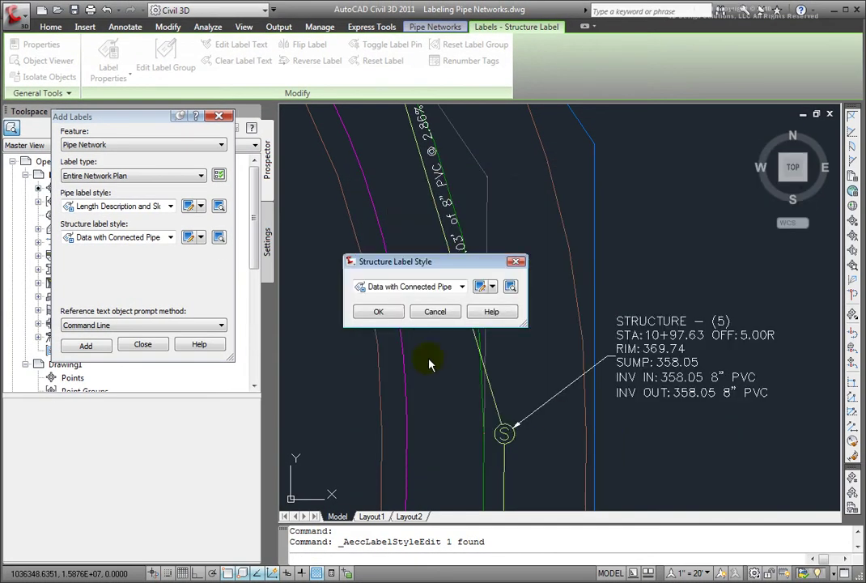
click(381, 312)
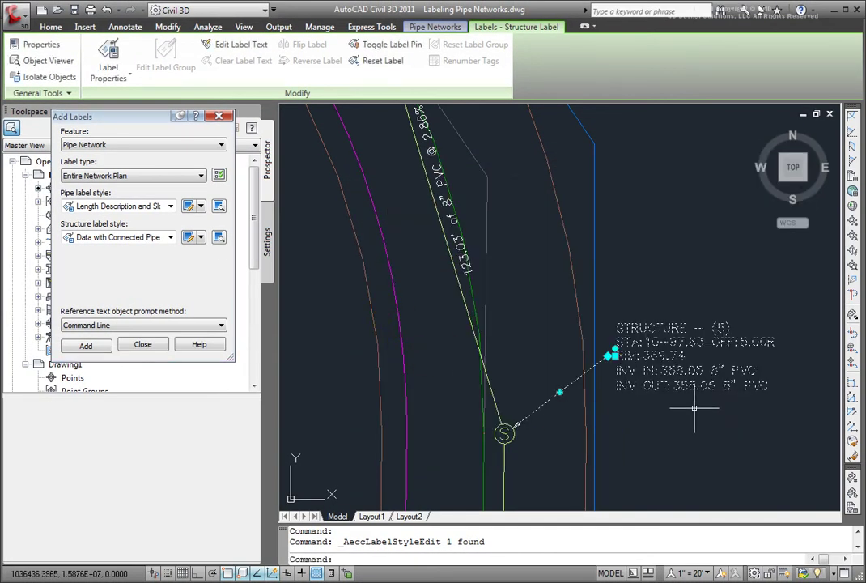
key(Escape)
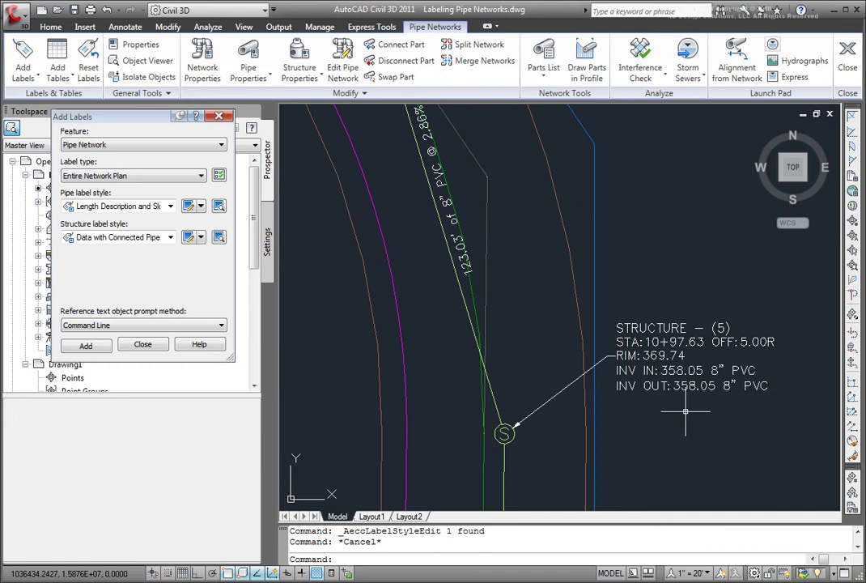
scroll(683, 415, down, 3)
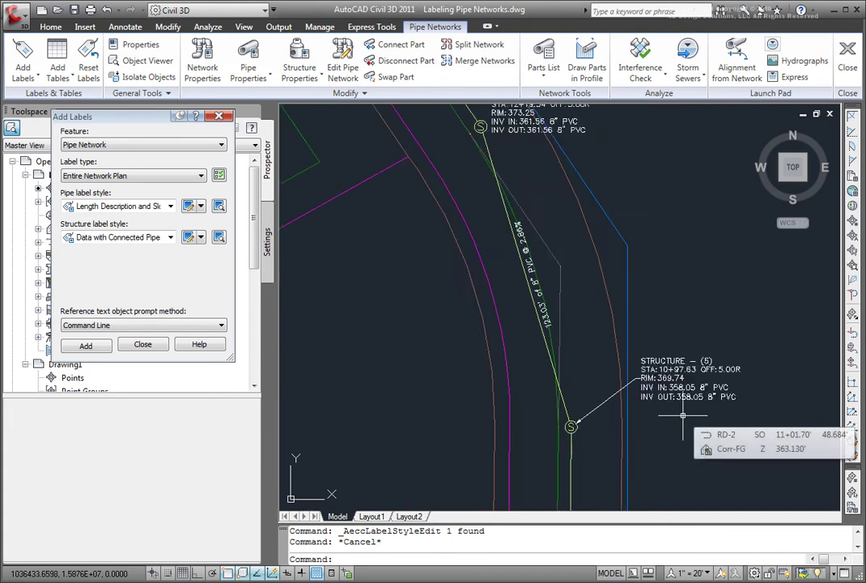
scroll(614, 247, up, 3)
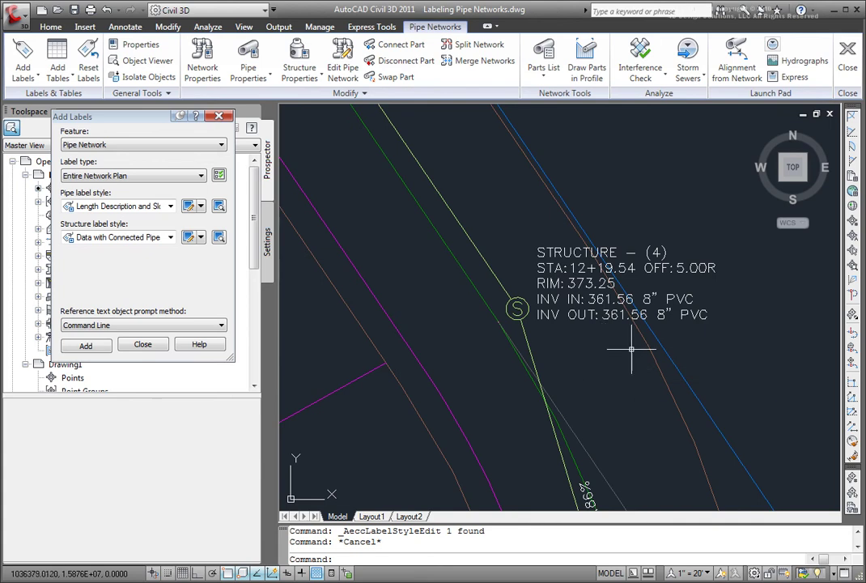
middle_drag(628, 378, 558, 200)
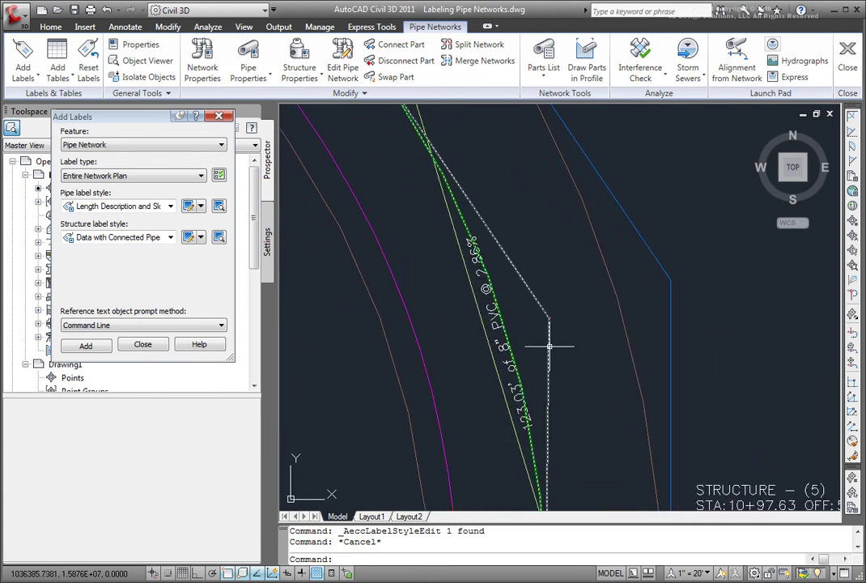
Zoom in, select the 123.03' of 8" PVC pipe label and show its Label Properties options
scroll(596, 387, up, 2)
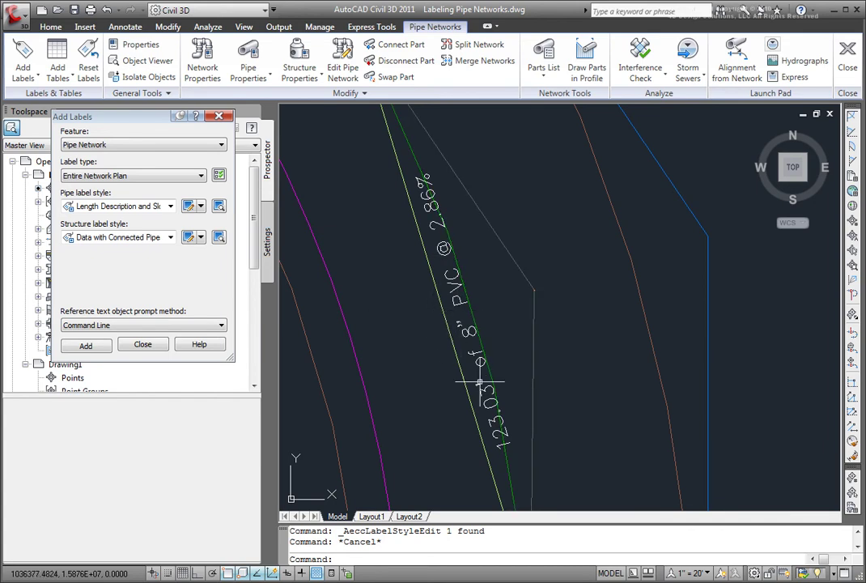
click(460, 304)
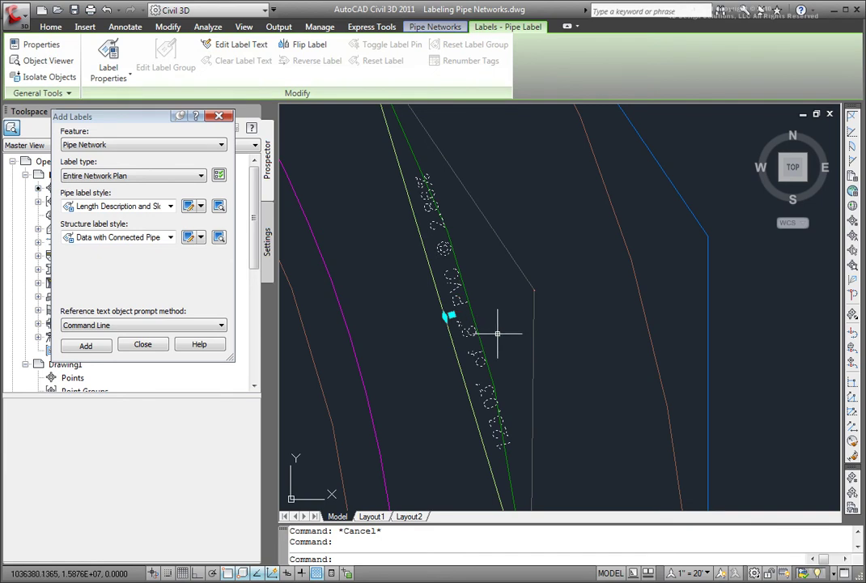
click(128, 77)
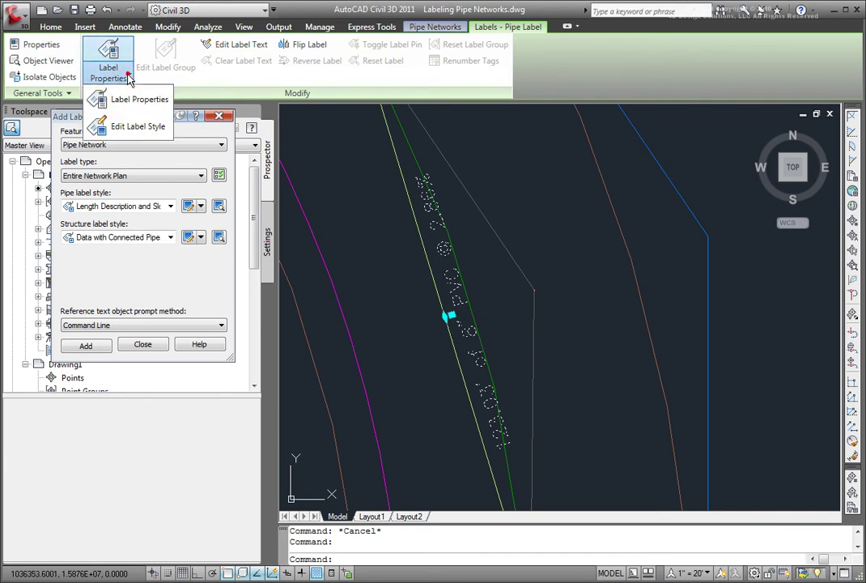
Set the Length Description and Slope style's Readability Bias to 100 and apply it
click(131, 126)
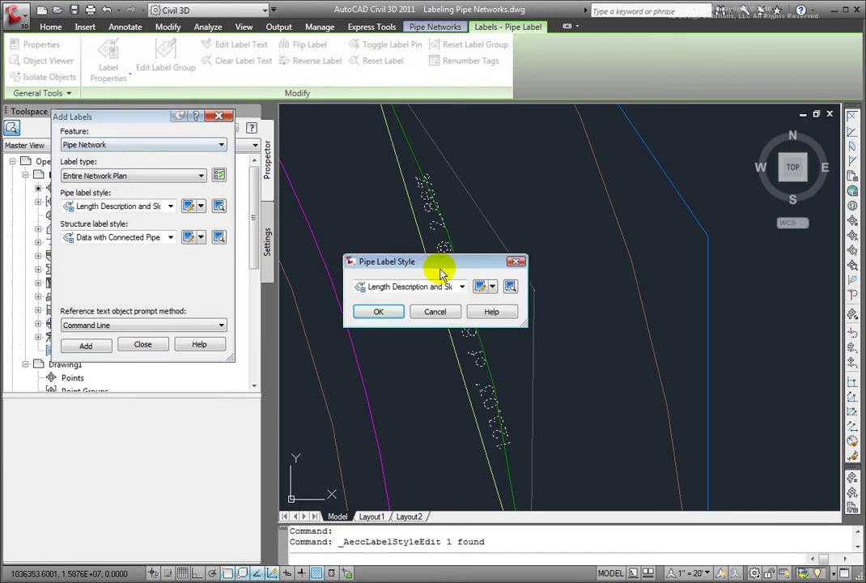
click(491, 286)
click(528, 344)
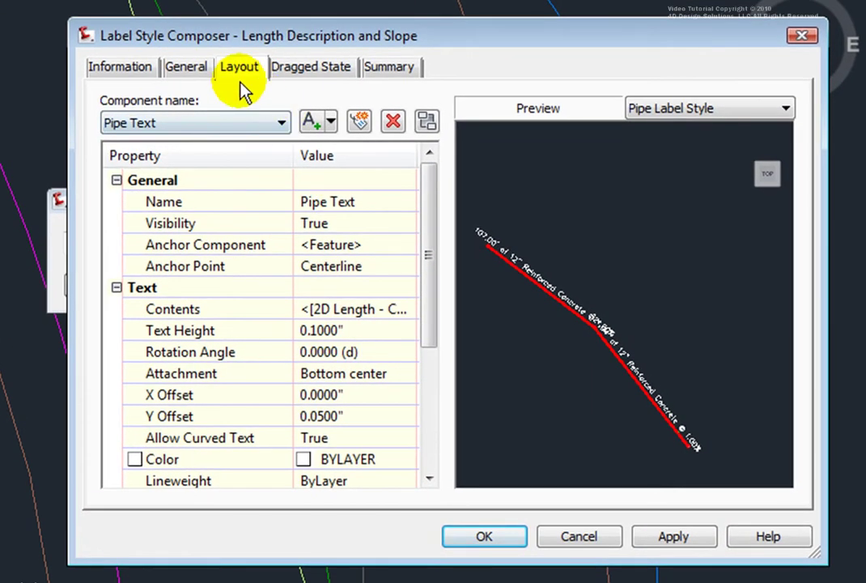
click(188, 69)
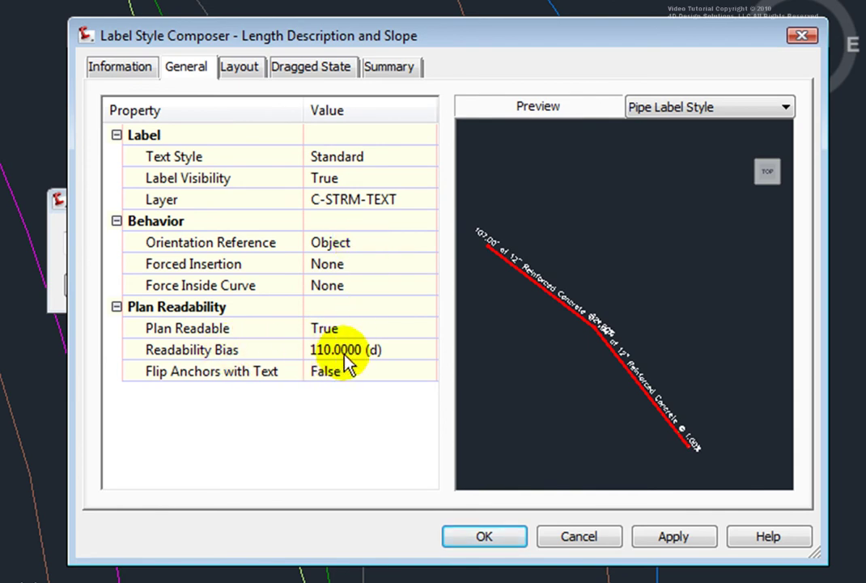
click(402, 348)
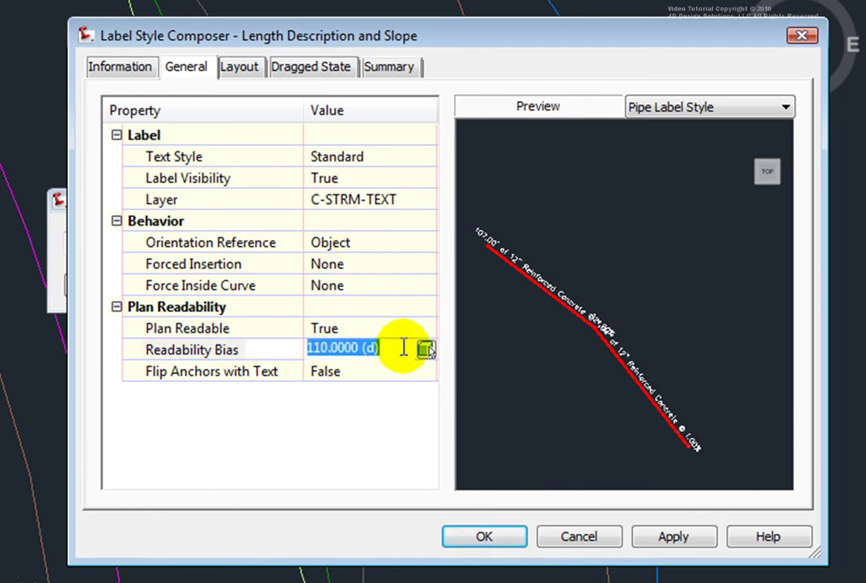
text(100)
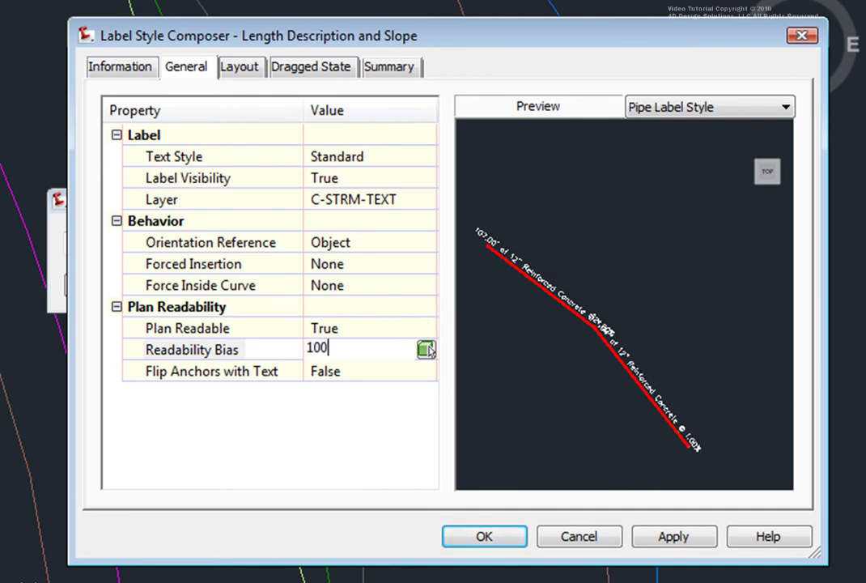
click(360, 420)
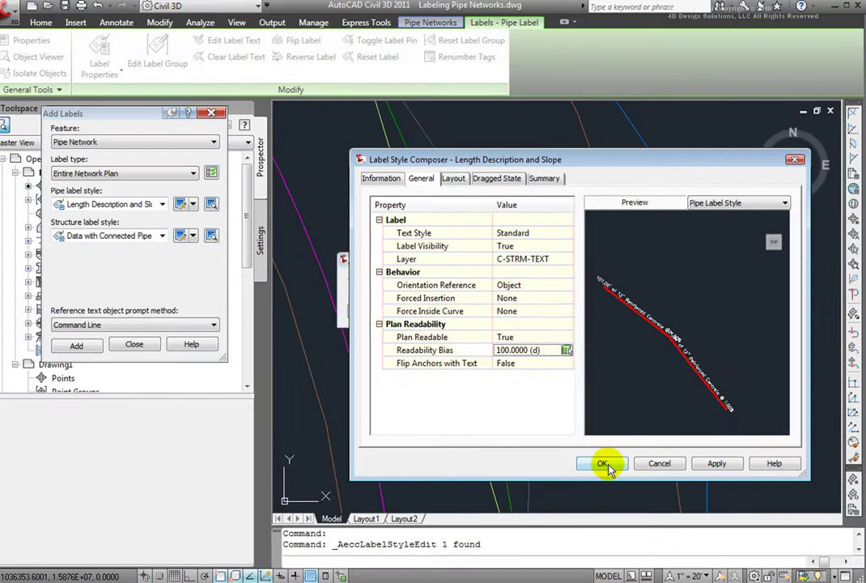
click(485, 536)
click(378, 313)
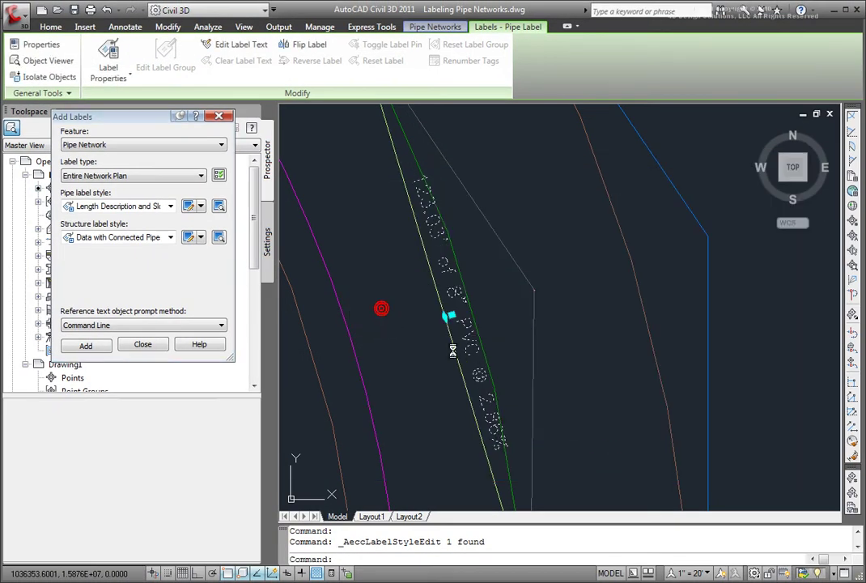
Flip the 123.03' pipe label to the other side of the pipe
key(Escape)
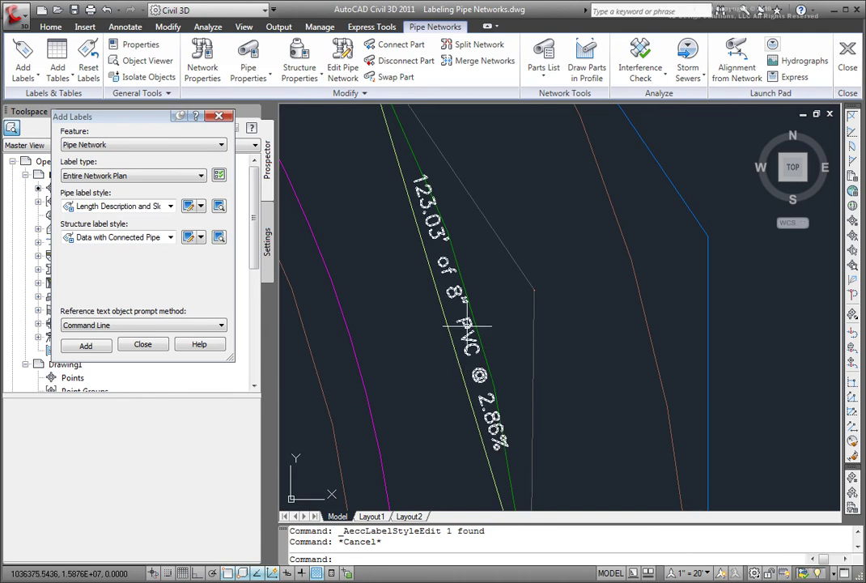
click(465, 327)
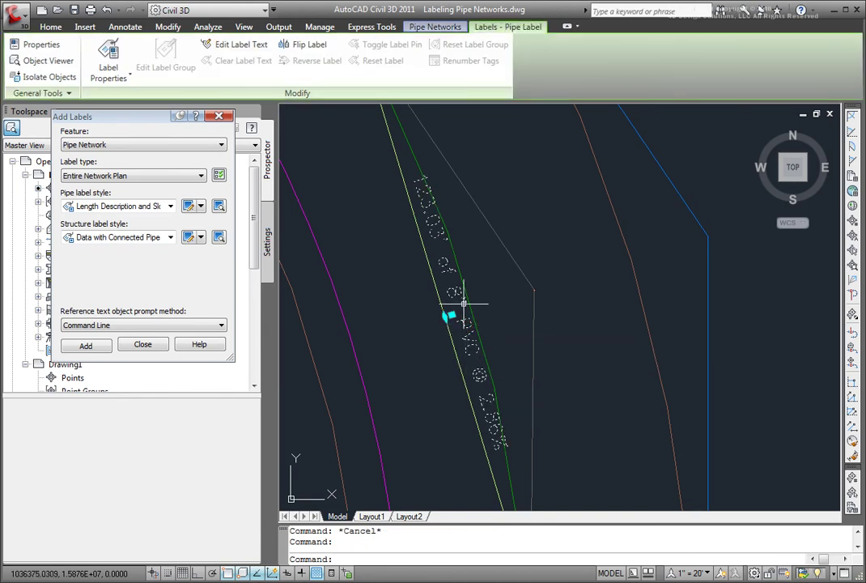
click(310, 47)
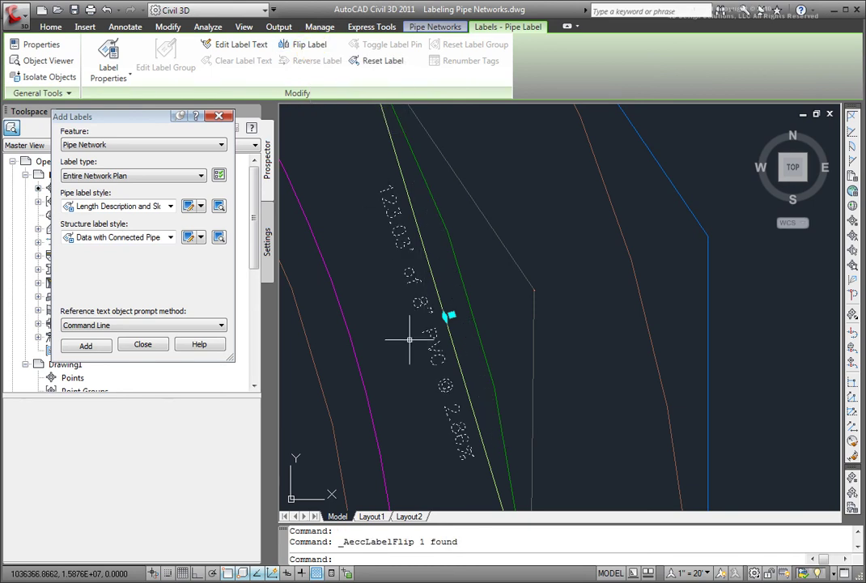
key(Escape)
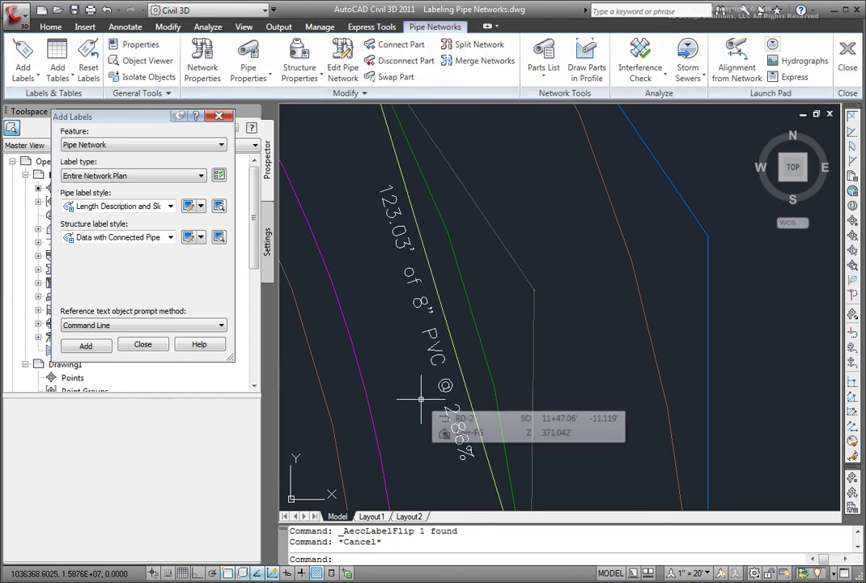
Slide the flipped 123.03' label further up along its pipe, then zoom out
click(434, 349)
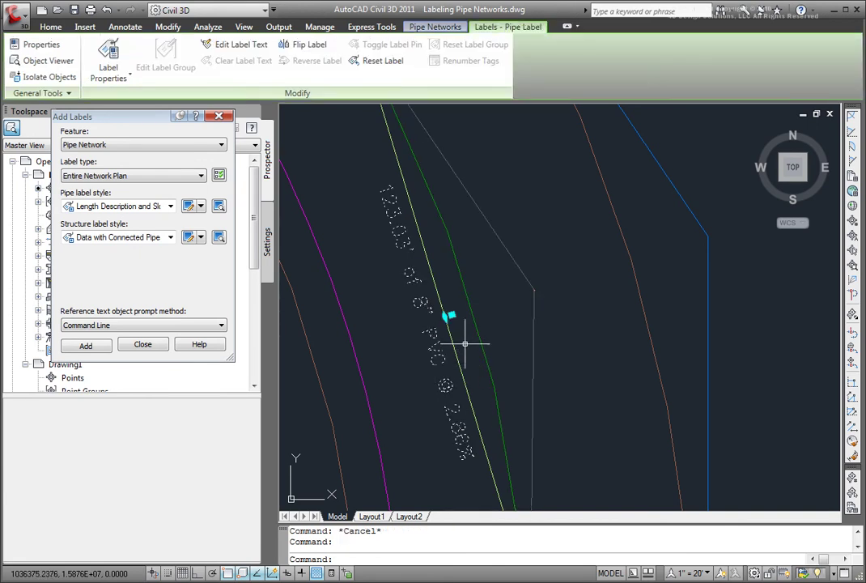
click(450, 316)
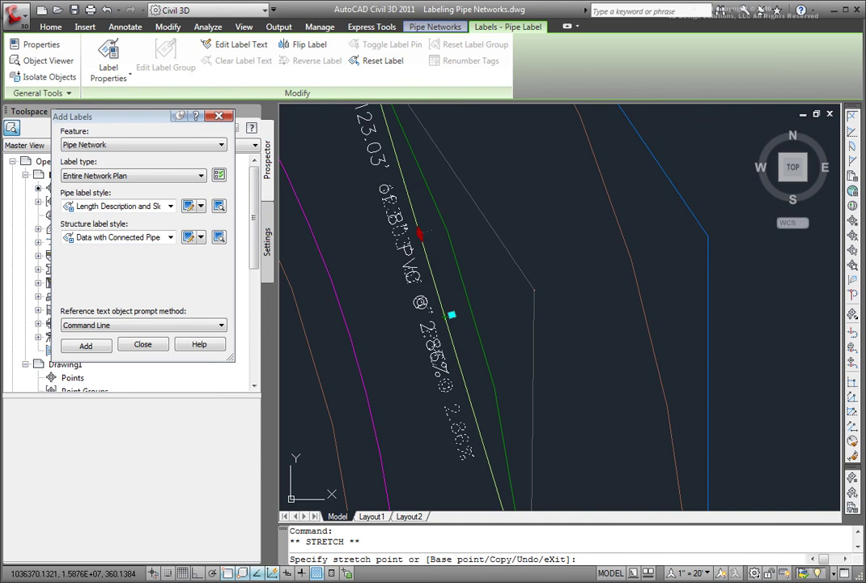
click(428, 232)
key(Escape)
scroll(534, 347, down, 5)
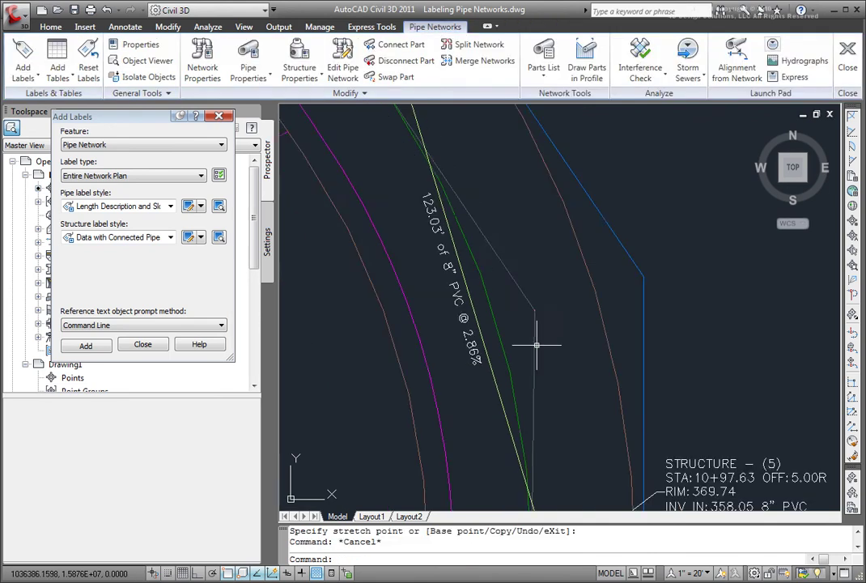
scroll(582, 350, down, 5)
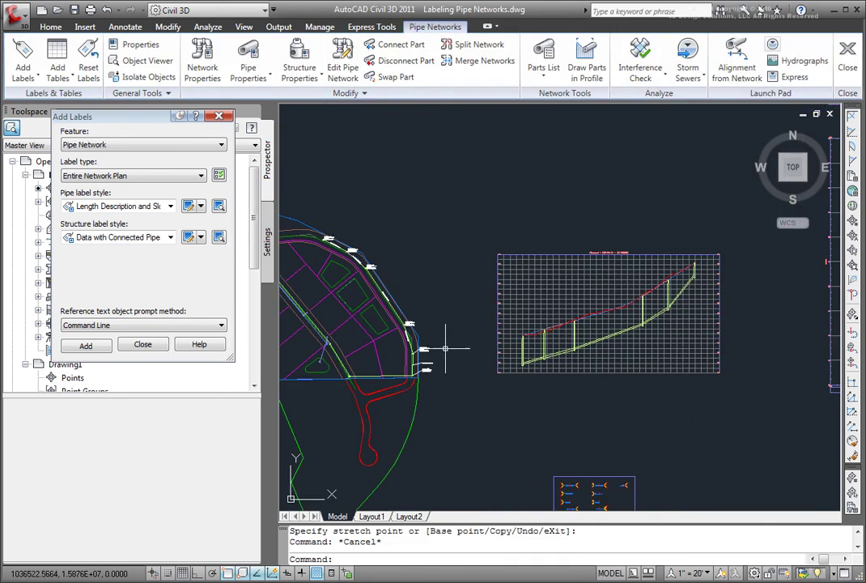
Set the label type to Entire Network Profile with Length Description and Slope pipe labels
scroll(543, 348, up, 3)
mouse_move(611, 308)
middle_down()
mouse_move(609, 324)
mouse_move(536, 336)
middle_up()
click(584, 349)
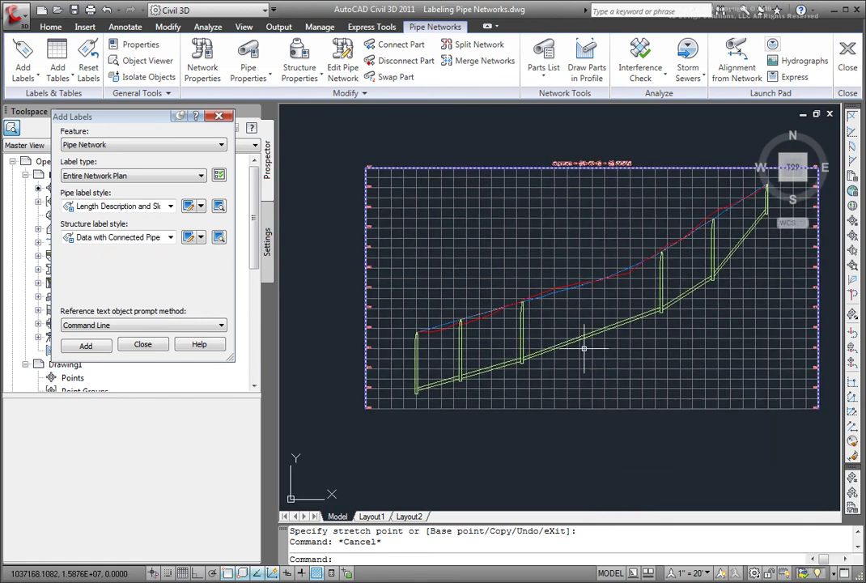
key(Escape)
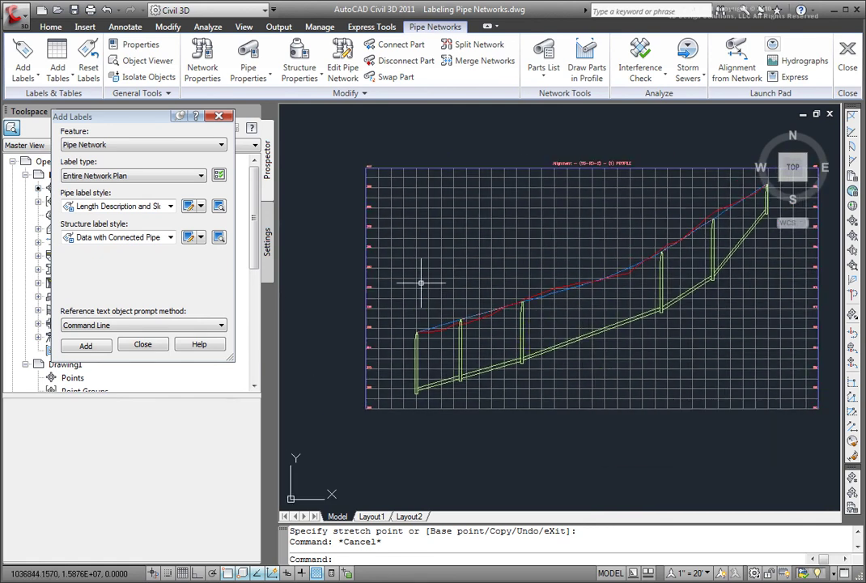
click(160, 177)
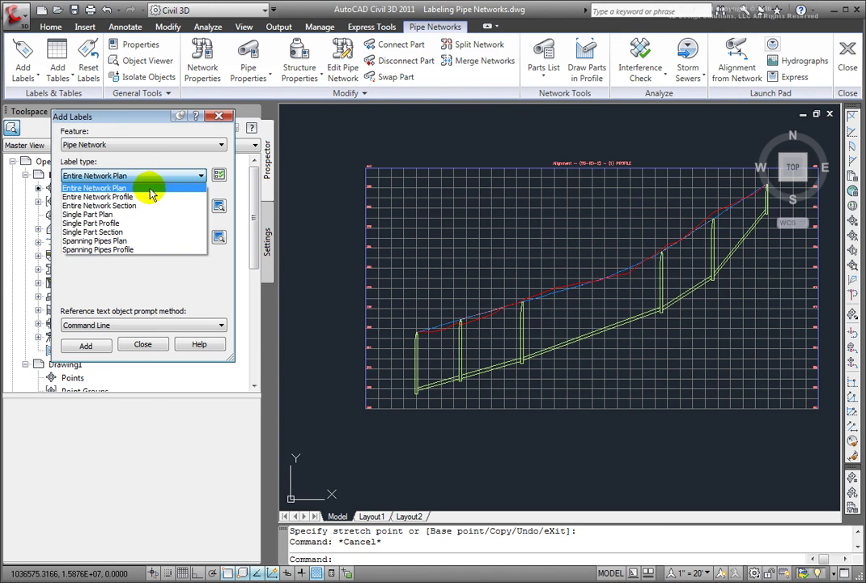
click(125, 197)
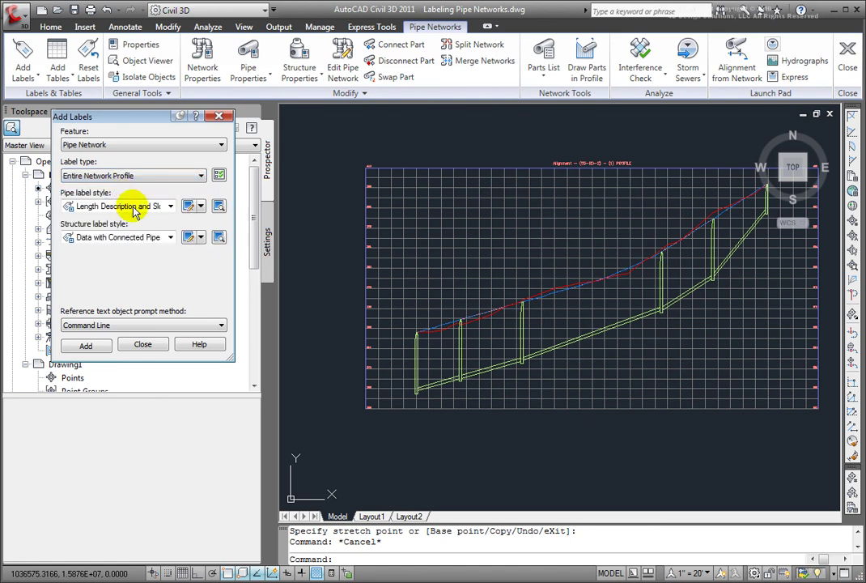
click(170, 206)
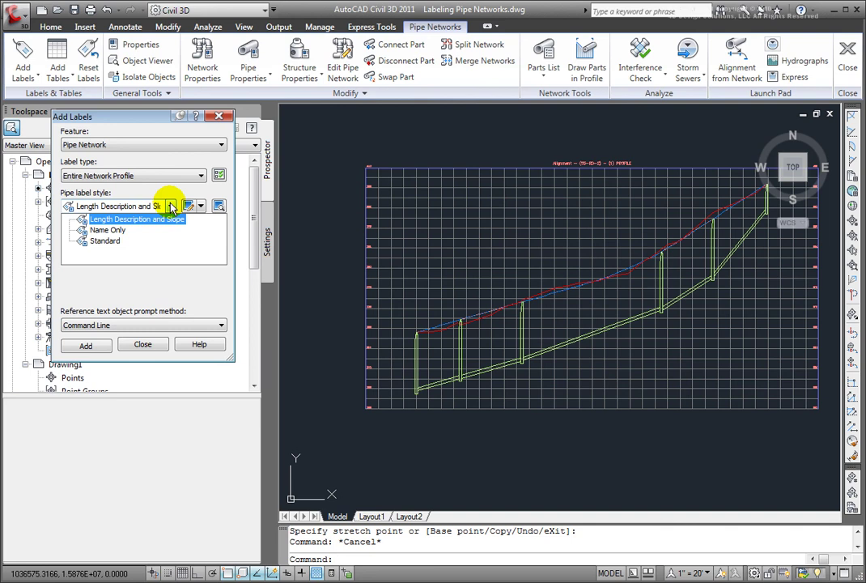
click(154, 220)
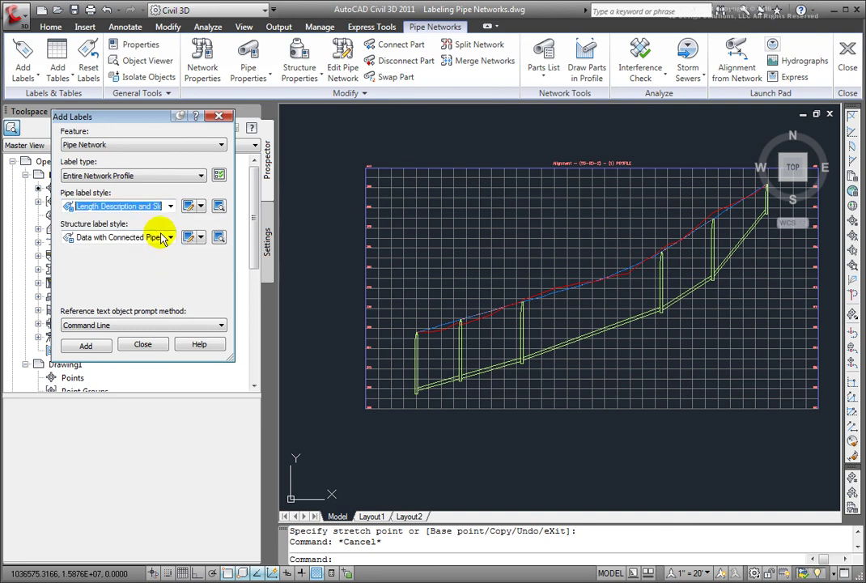
Use Name Only (Sanitary) structure labels and label the profile network by picking a pipe
click(170, 238)
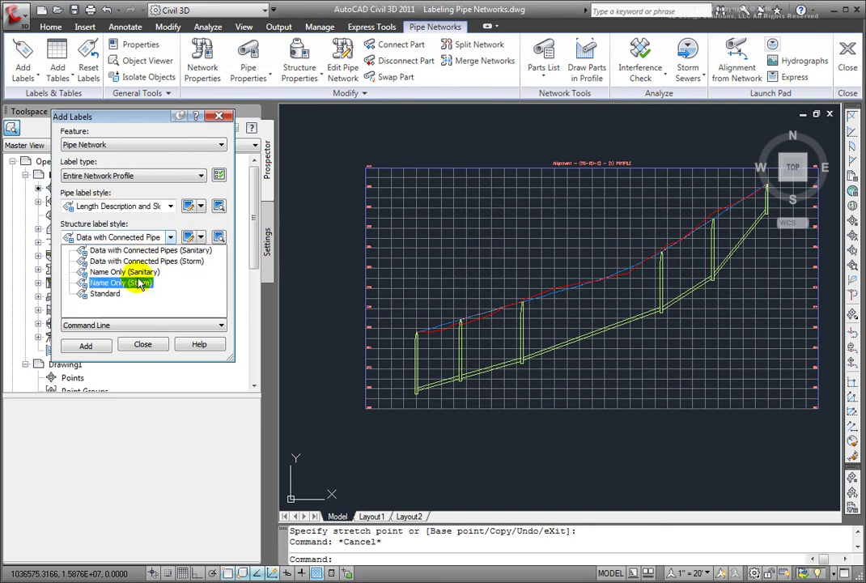
click(127, 283)
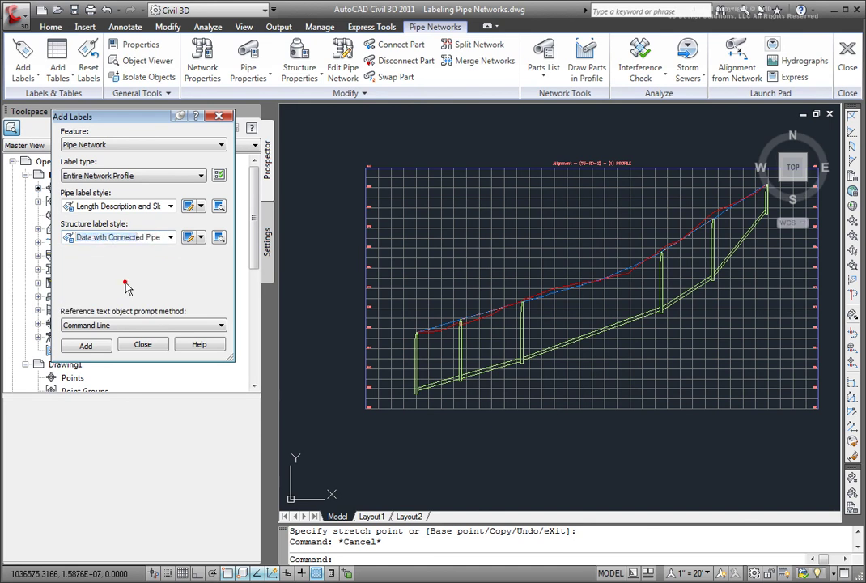
click(113, 237)
click(146, 275)
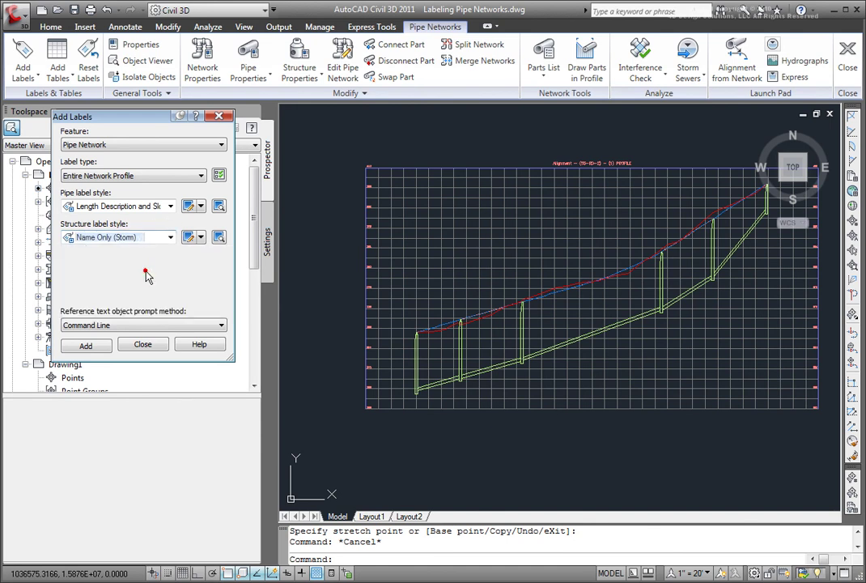
click(91, 347)
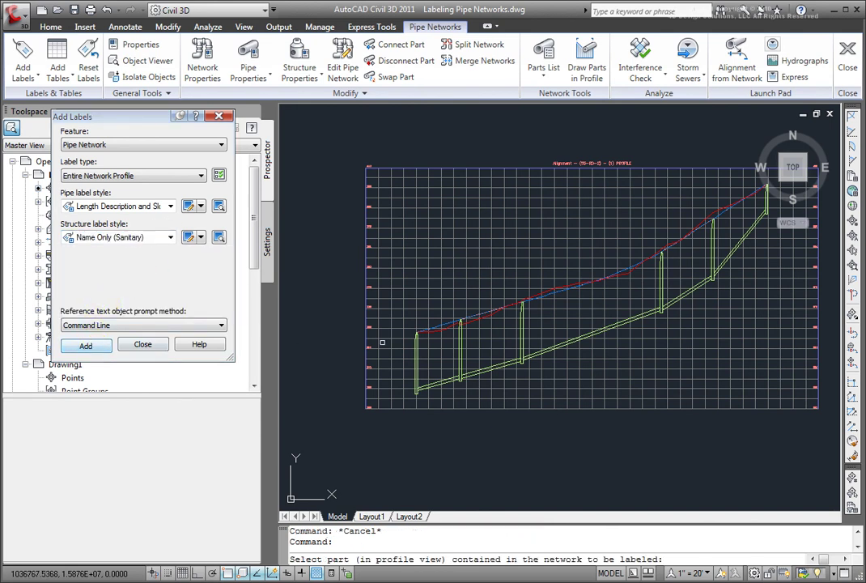
scroll(583, 334, up, 3)
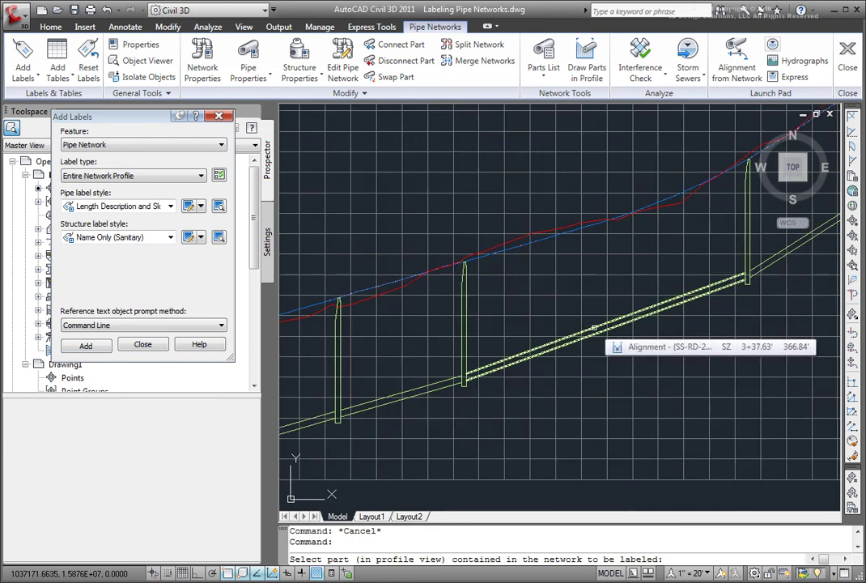
click(594, 328)
key(Escape)
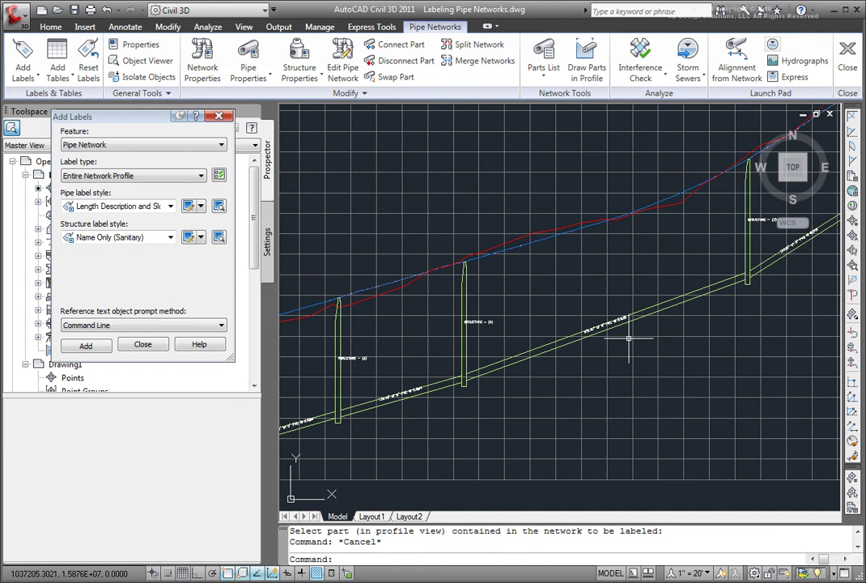
scroll(626, 335, up, 4)
middle_drag(620, 326, 532, 333)
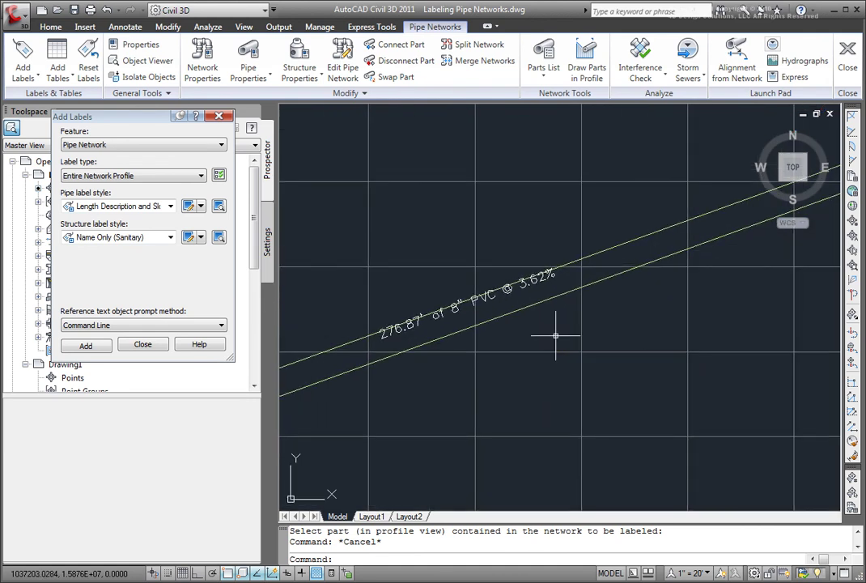
Edit the 276.87' pipe label's Length Description and Slope style to a text Y Offset of .2
click(537, 275)
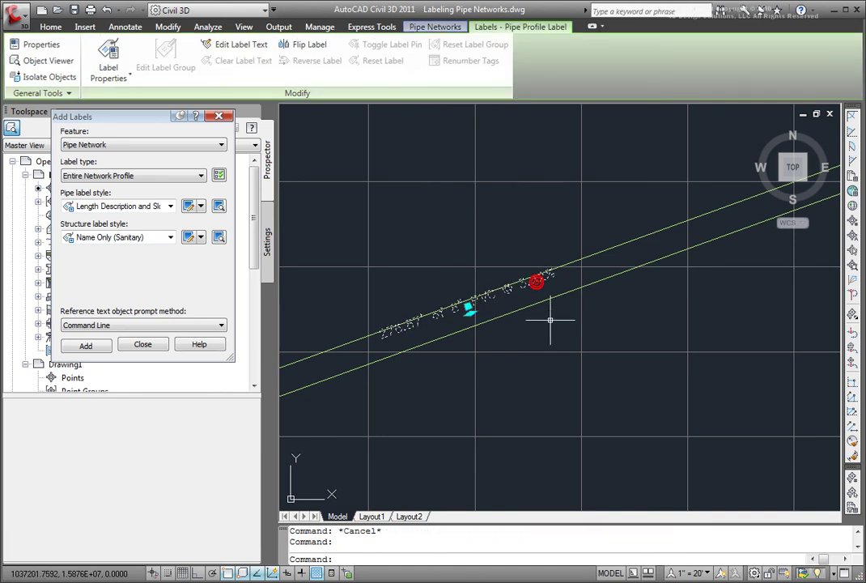
click(130, 77)
click(130, 126)
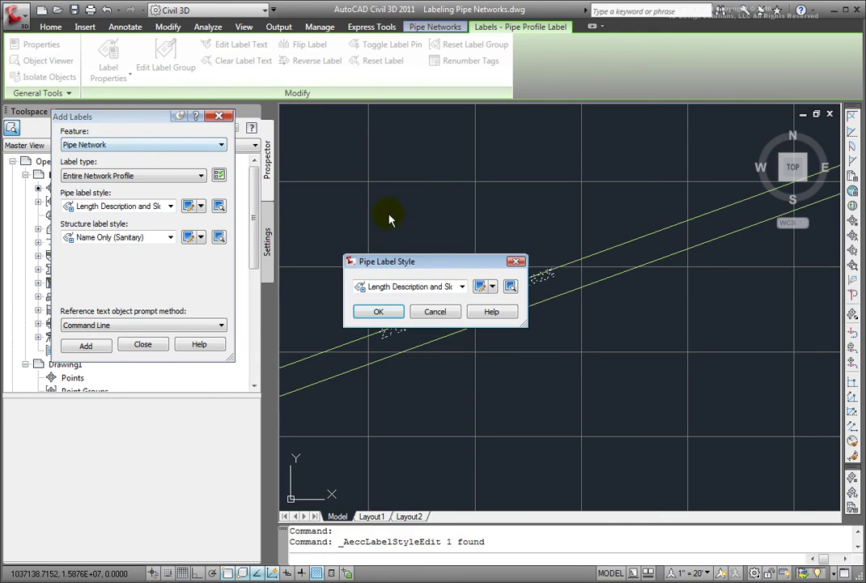
click(491, 287)
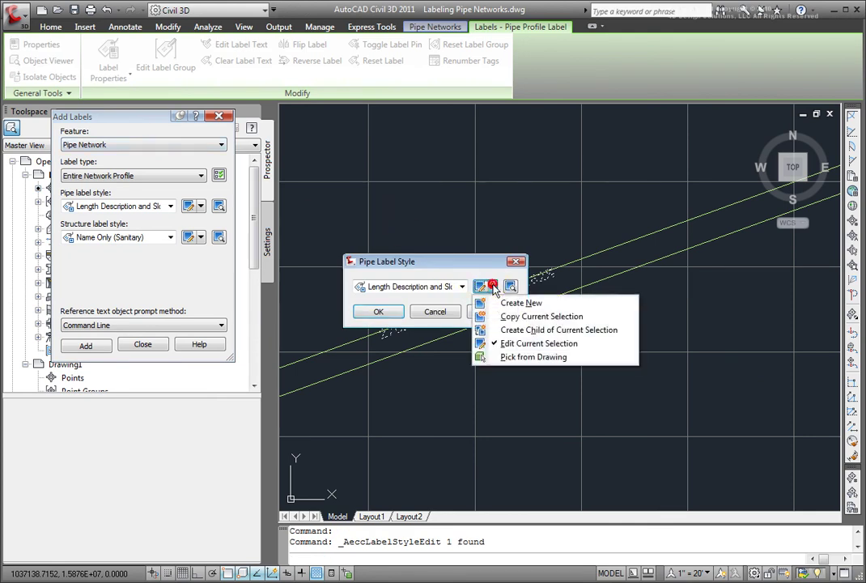
click(513, 346)
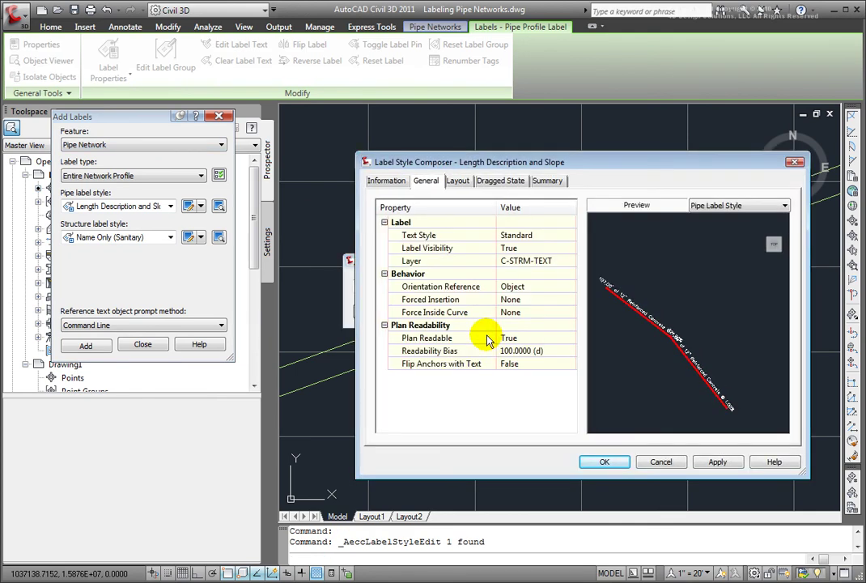
click(458, 182)
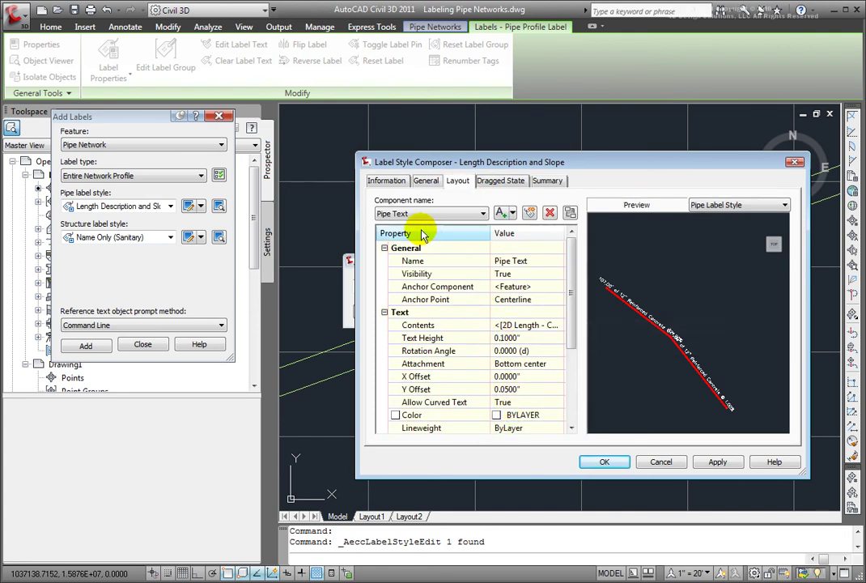
click(530, 389)
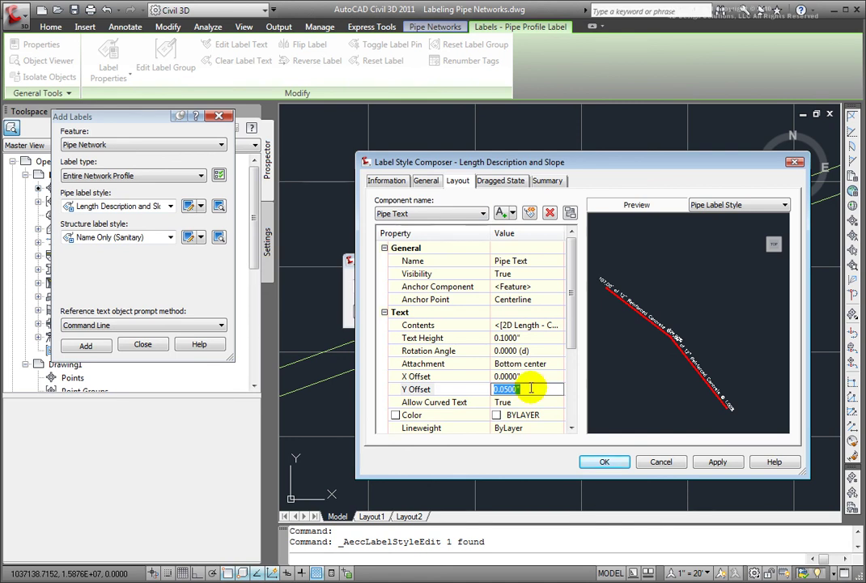
text(.2)
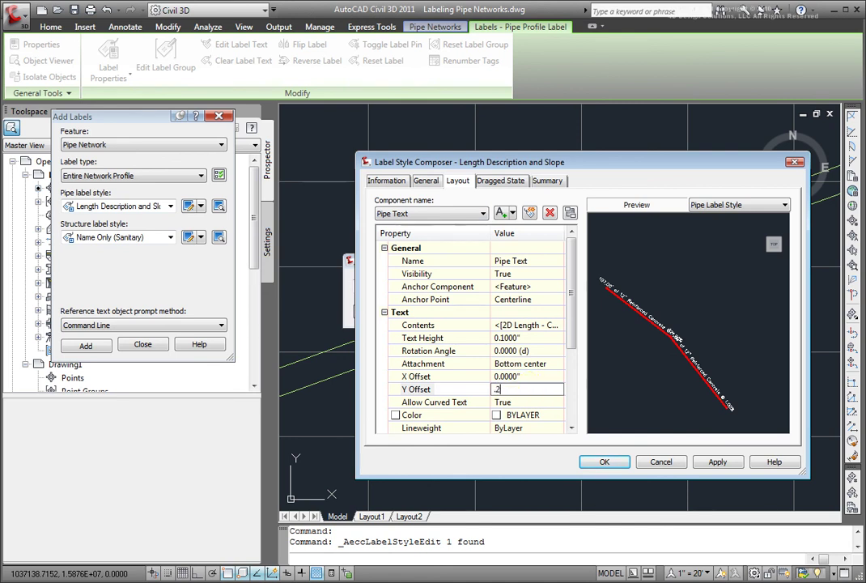
click(604, 462)
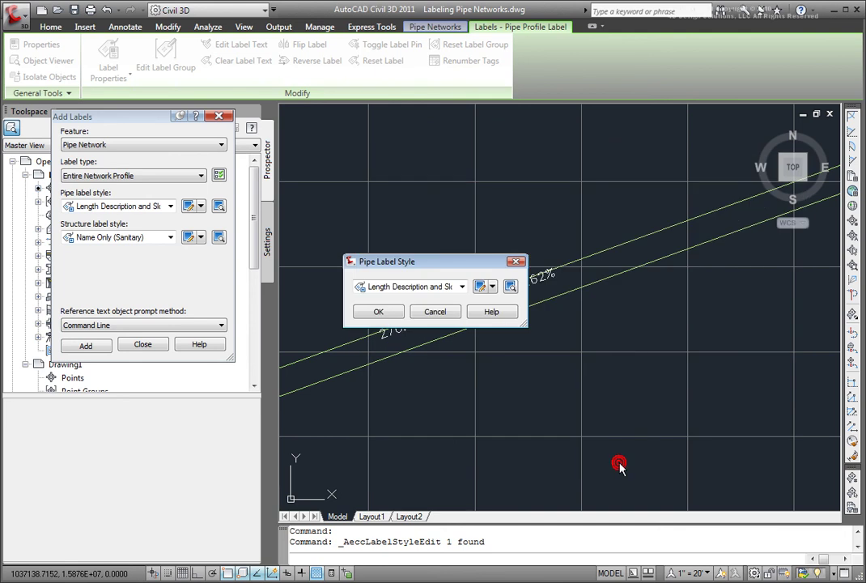
Confirm the label style change and flip the 276.87' pipe label below the pipe
click(378, 312)
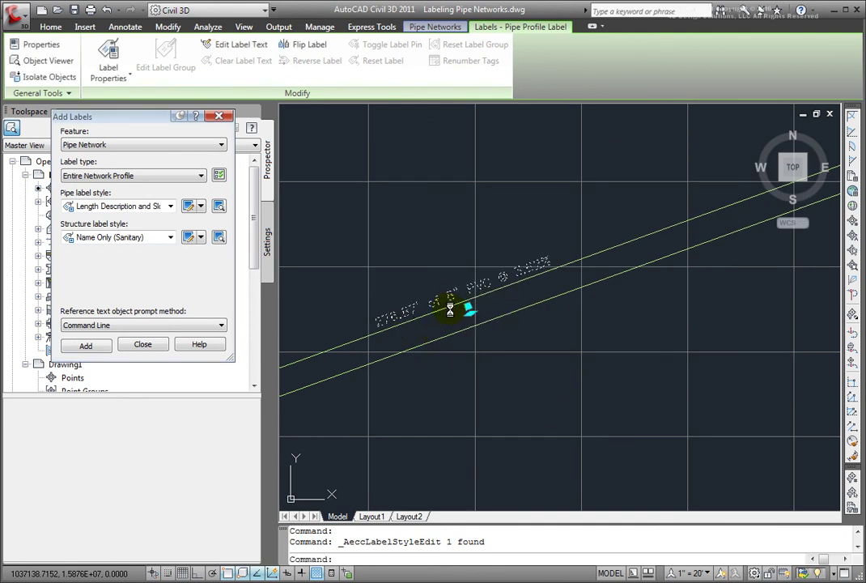
scroll(562, 305, up, 3)
scroll(547, 314, down, 1)
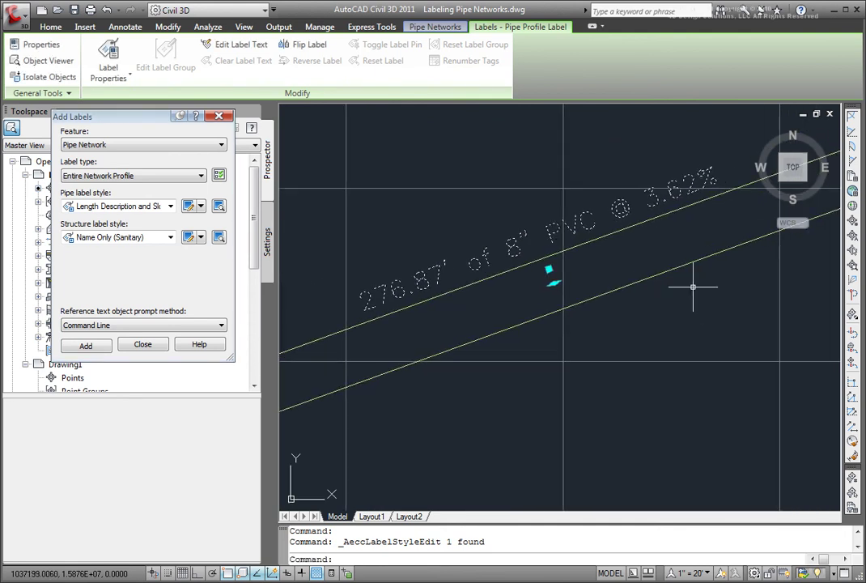
key(Escape)
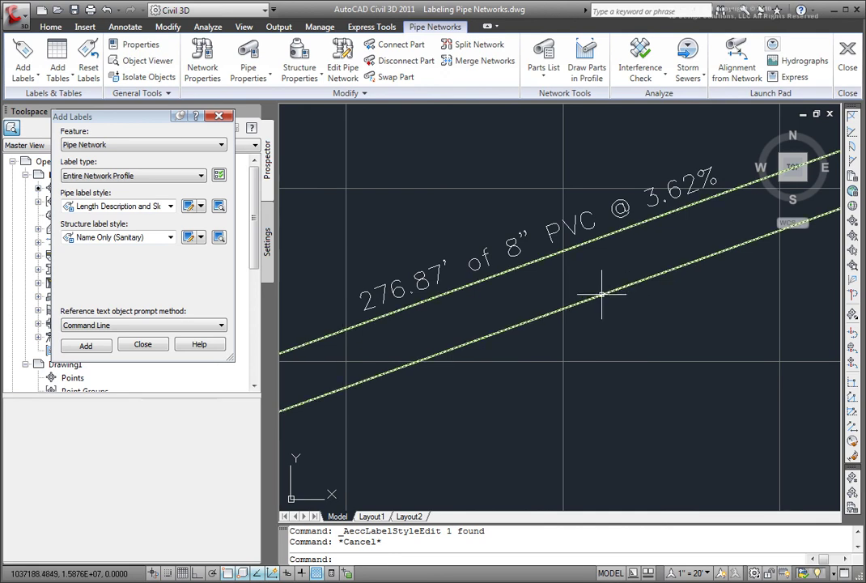
click(519, 247)
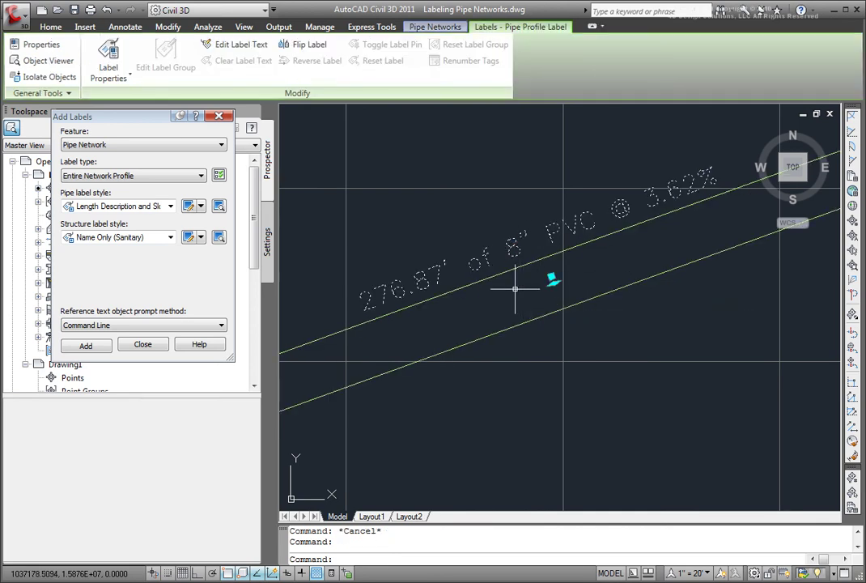
click(301, 44)
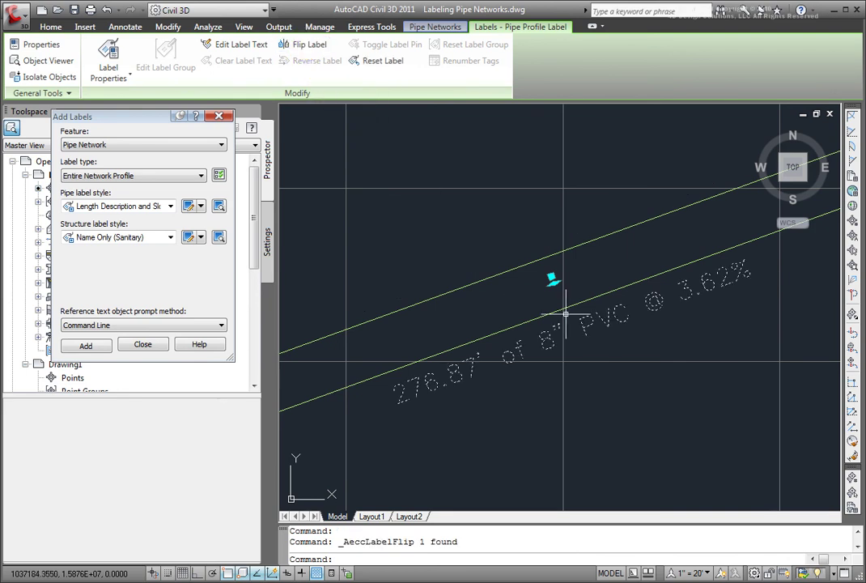
key(Escape)
Slide the 276.87' label along the pipe, then drag it below onto a leader
scroll(628, 348, down, 3)
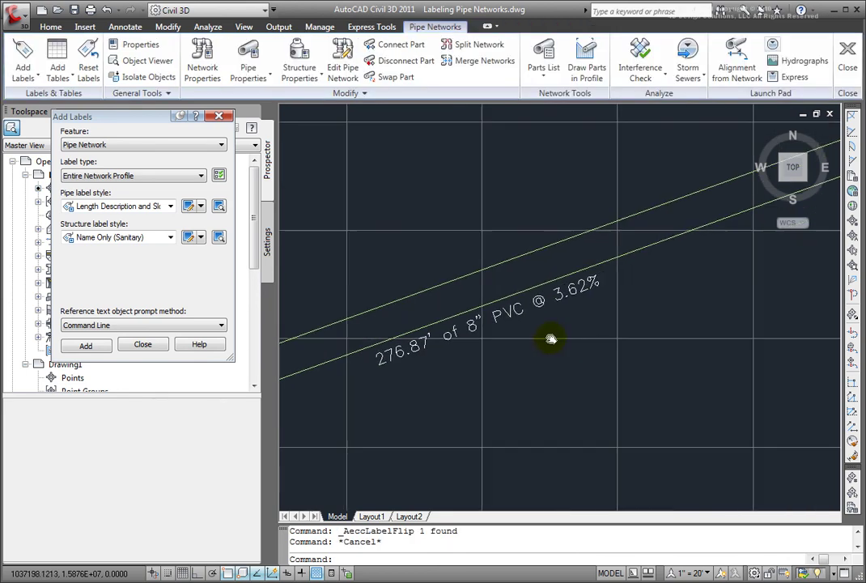
click(519, 314)
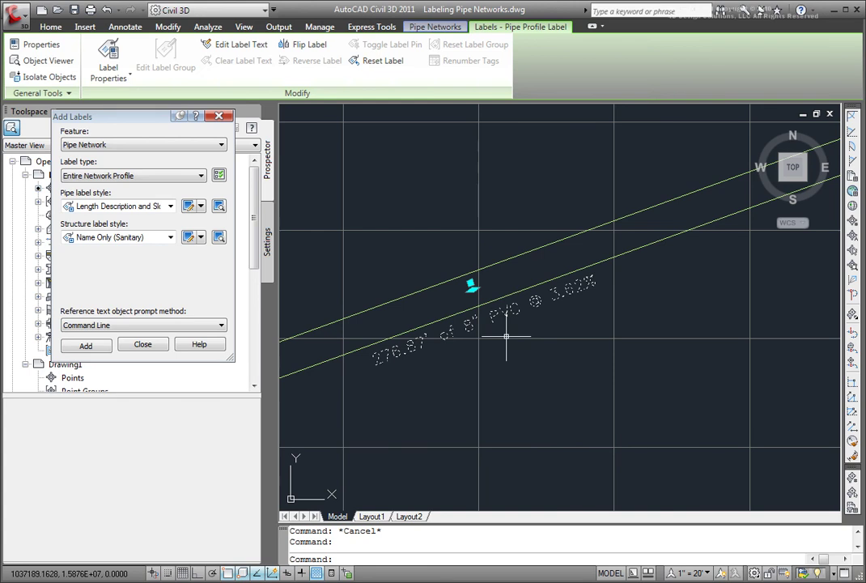
click(472, 285)
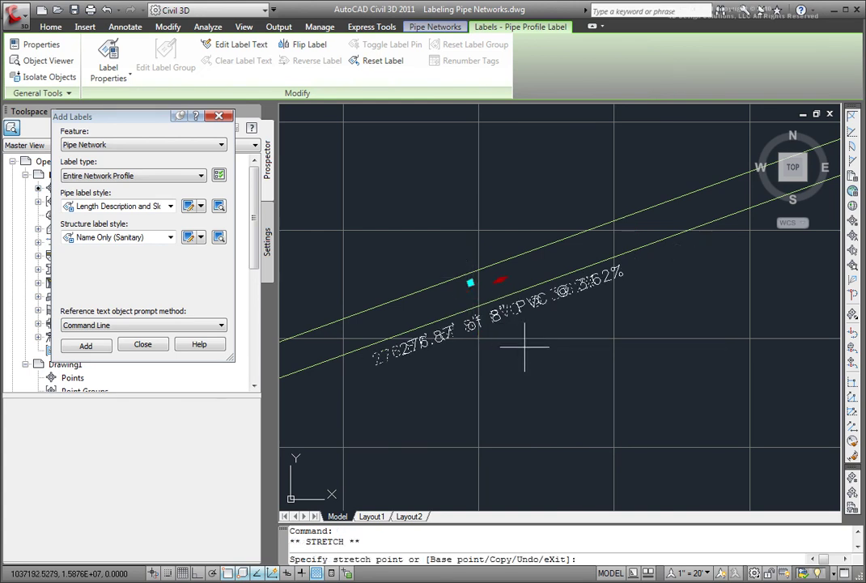
click(657, 257)
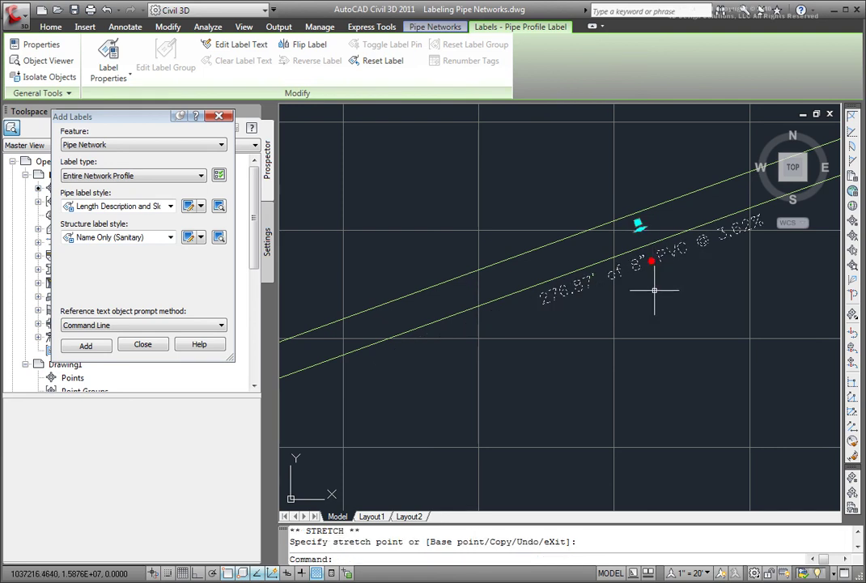
click(638, 225)
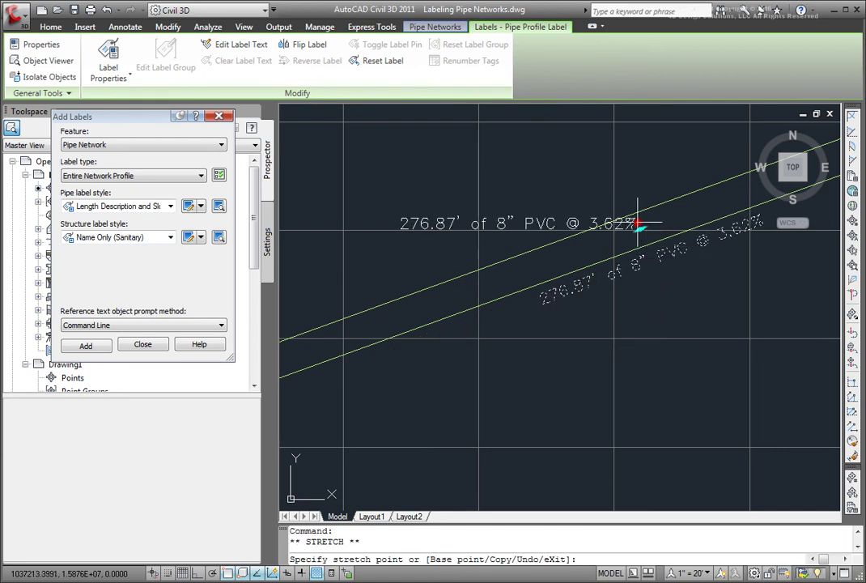
click(665, 371)
mouse_move(715, 395)
middle_down()
mouse_move(589, 383)
mouse_move(497, 392)
middle_up()
key(Escape)
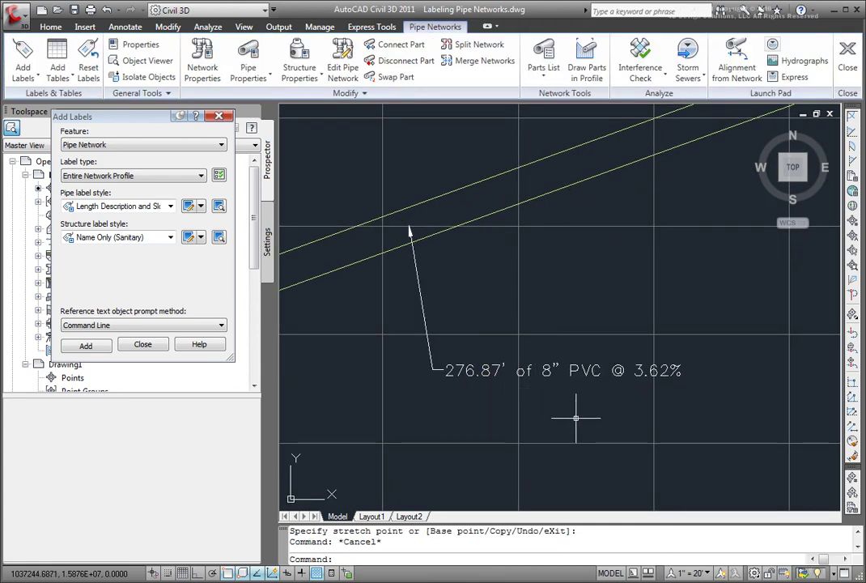